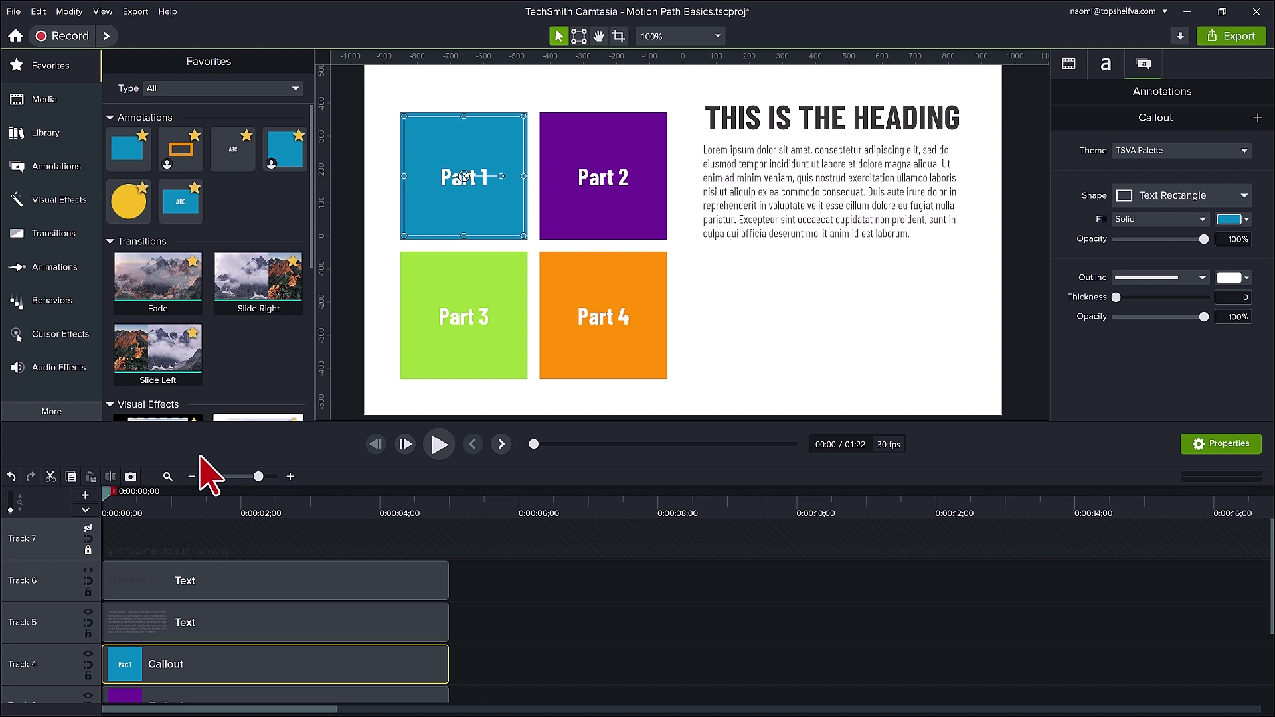
Step: Apply the Motion Path effect from Visual Effects to the Part 1 callout clip on Track 4
left_click(65, 201)
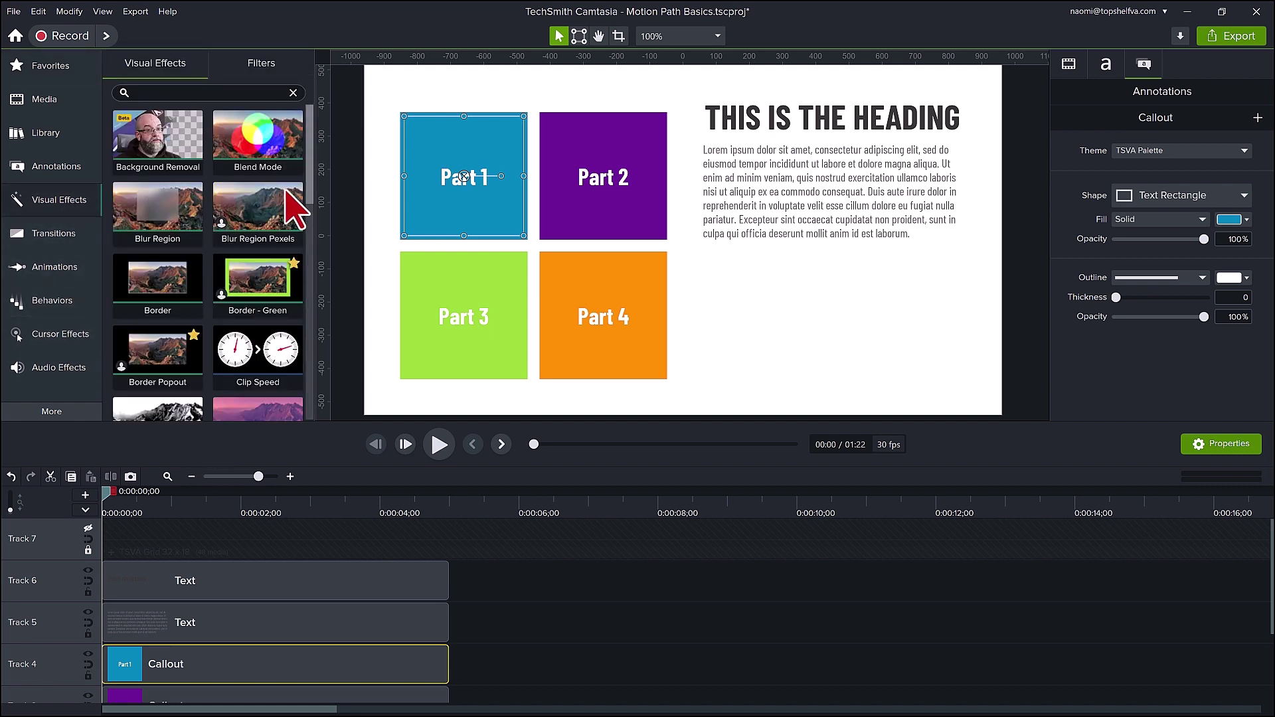
left_click_drag(308, 193, 300, 398)
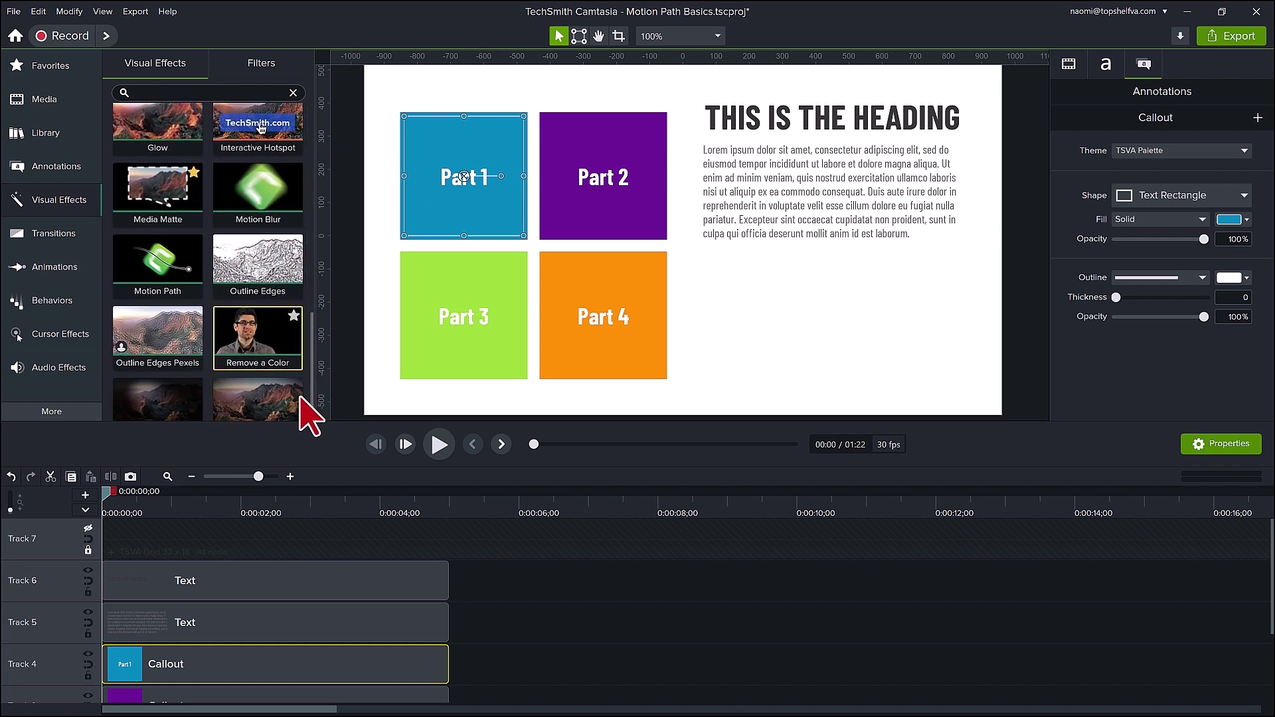
left_click_drag(176, 268, 213, 669)
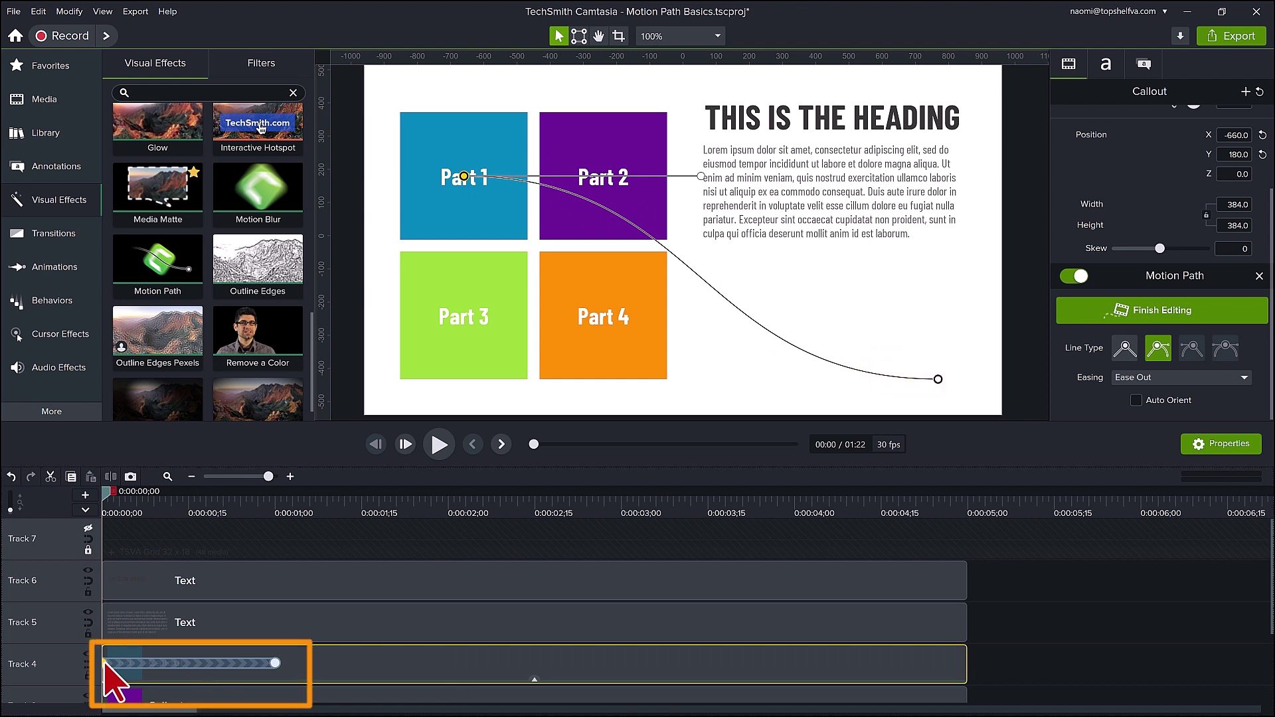
Step: Select the Part 1 path's end and start points and set the line type to curved
left_click(274, 662)
left_click(105, 663)
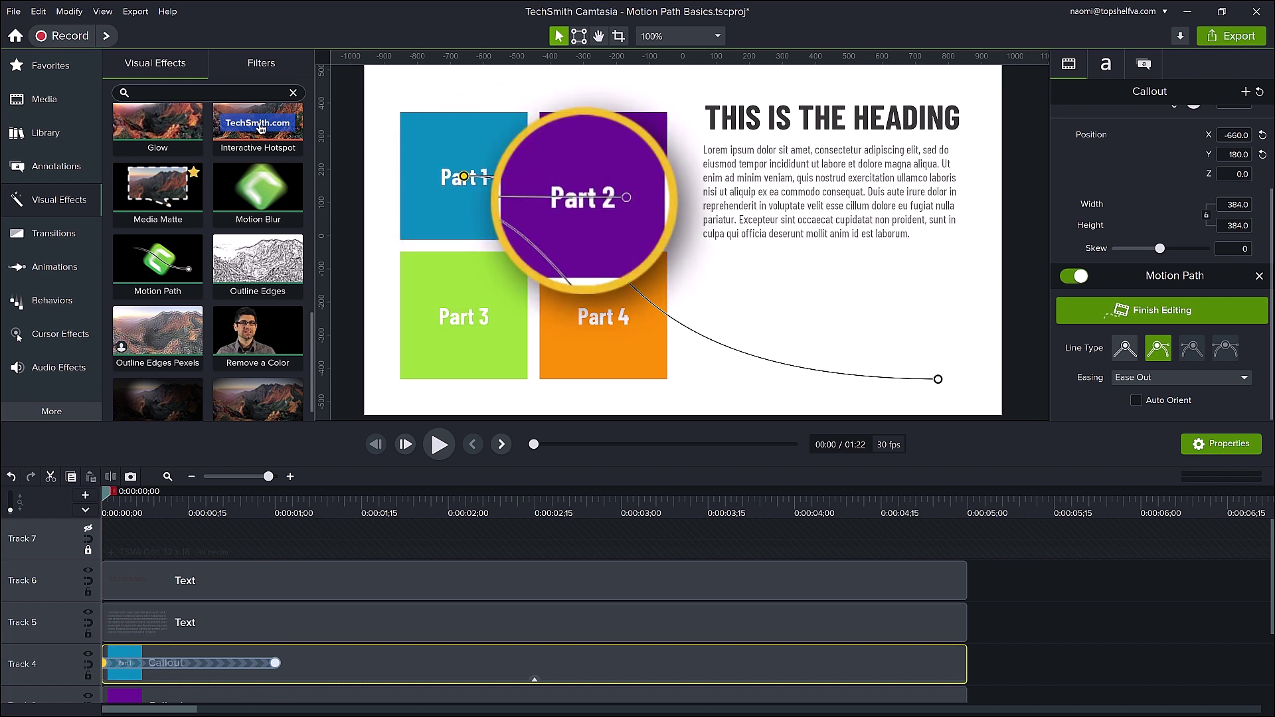
left_click(1069, 377)
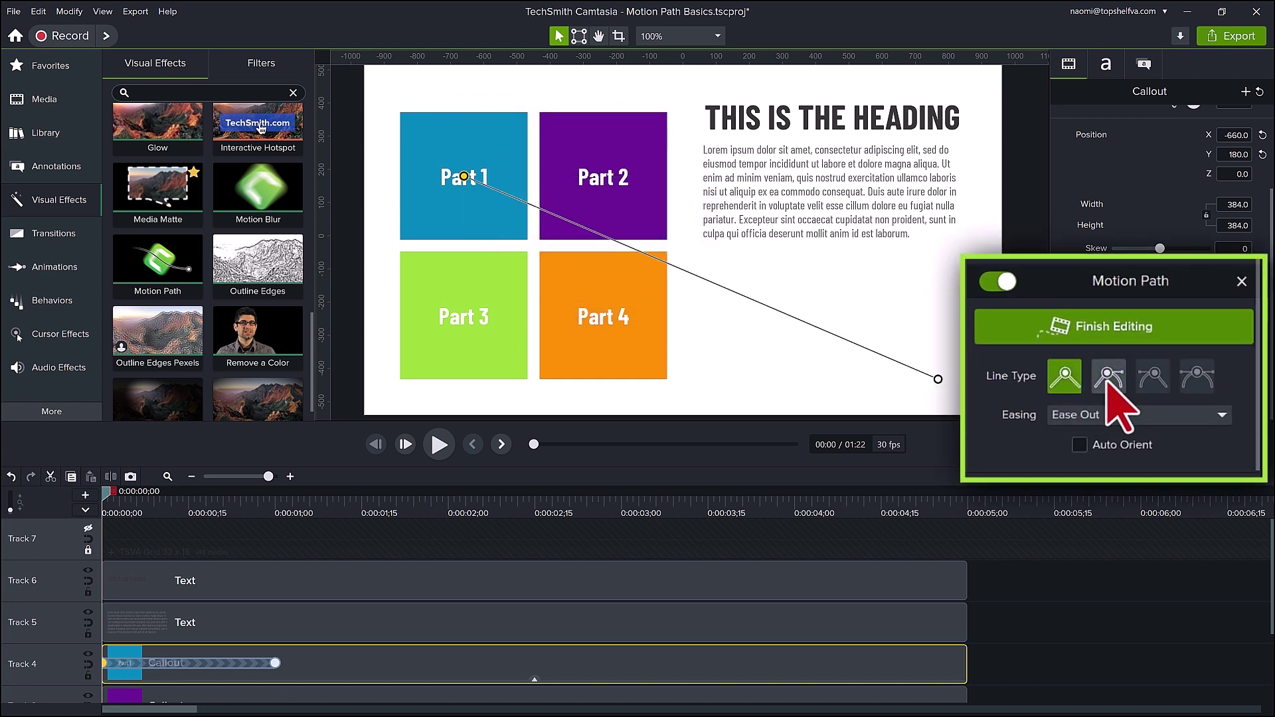
left_click(1107, 380)
Step: Bend the curve handles and move the path's end point up-left, level with Part 4
left_click_drag(585, 199, 599, 178)
left_click(937, 379)
left_click_drag(822, 360, 667, 373)
left_click_drag(942, 390, 828, 330)
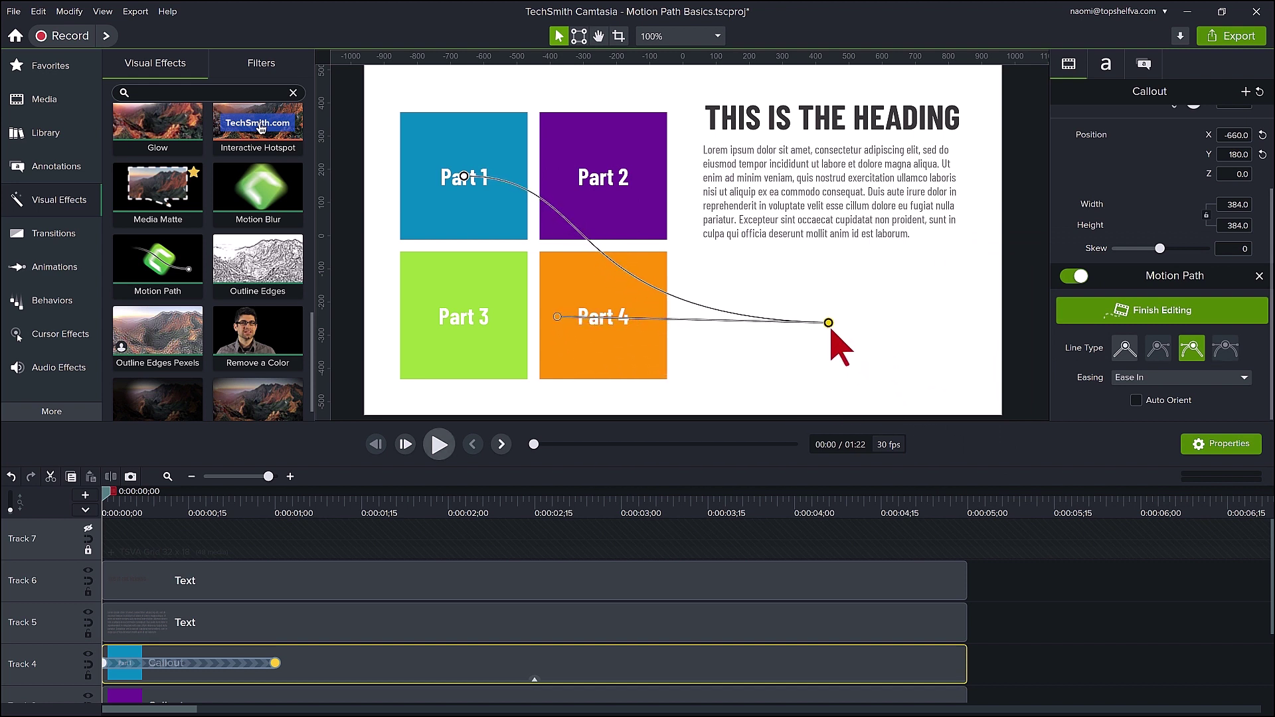
Step: Preview Part 1's motion up to 0:00:02;10, then return it to its starting position
key("space")
left_click(506, 492)
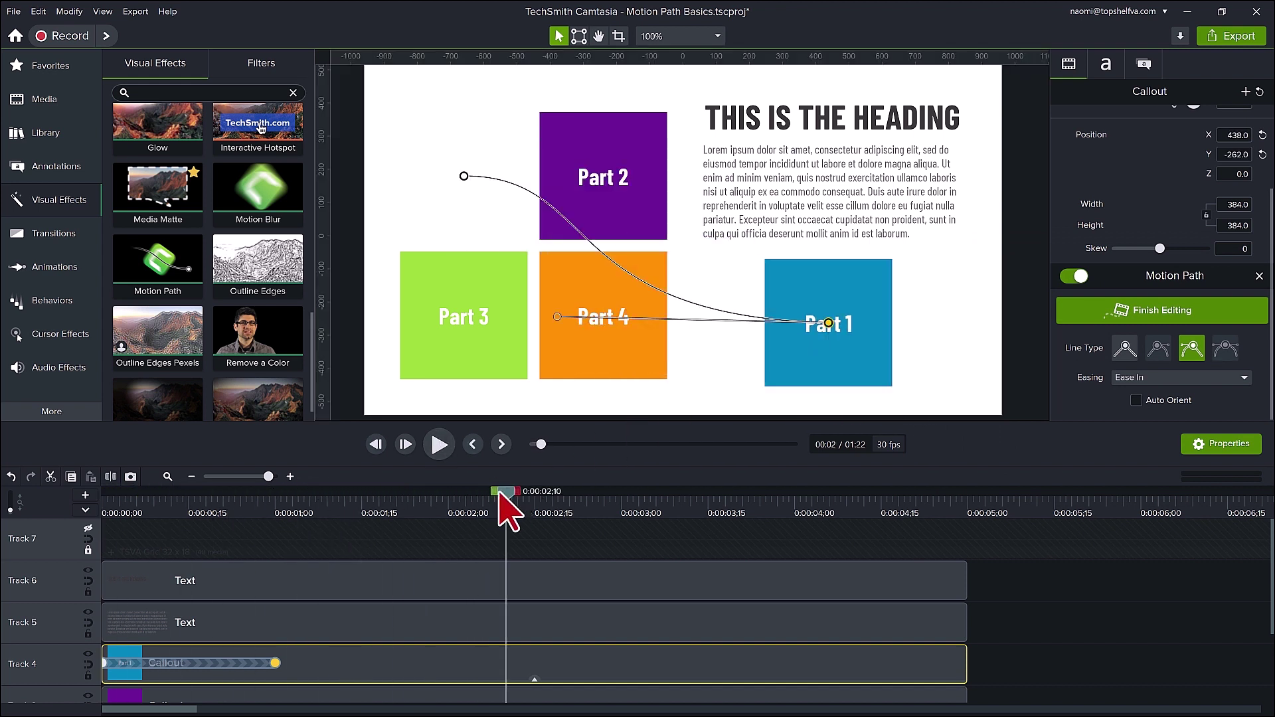
left_click_drag(481, 496, 108, 504)
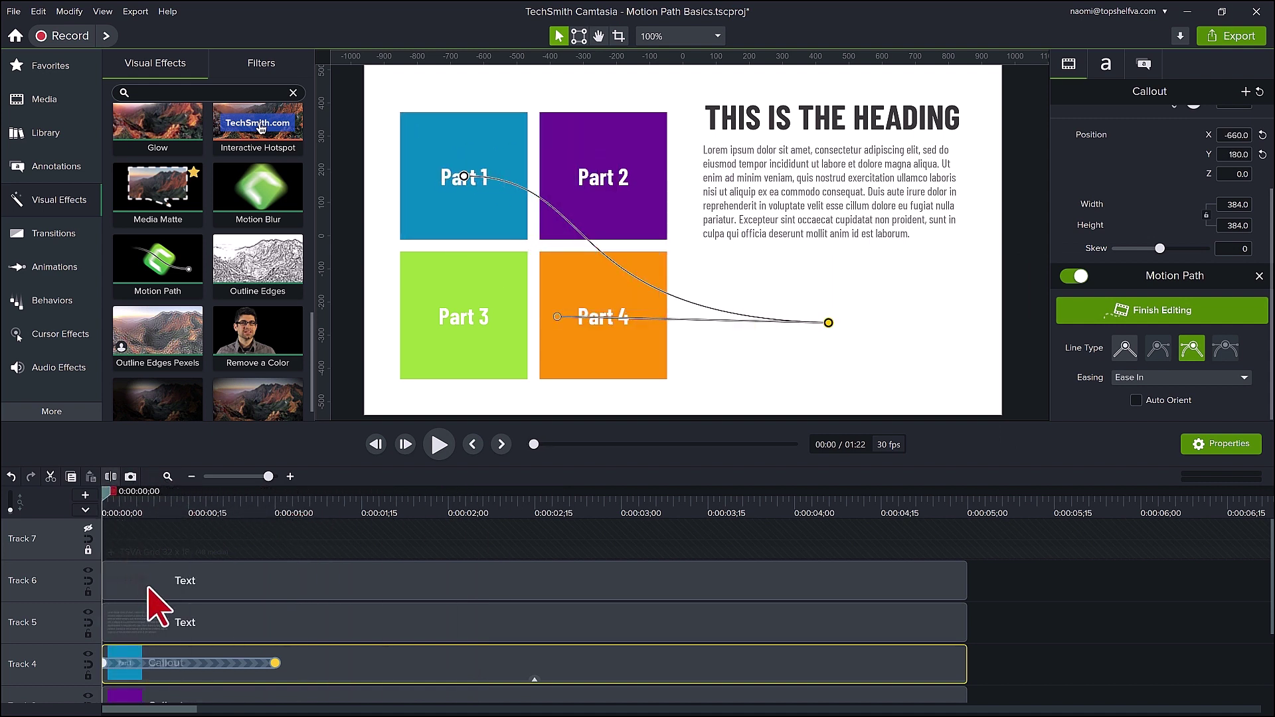
Step: Shift the Track 4 motion-path animation later and lengthen its end, checking at 0:00:00;16
left_click(201, 663)
left_click_drag(216, 664, 228, 664)
mouse_move(143, 663)
left_mouse_down()
mouse_move(188, 663)
mouse_move(142, 664)
left_mouse_up()
left_click_drag(316, 663, 392, 664)
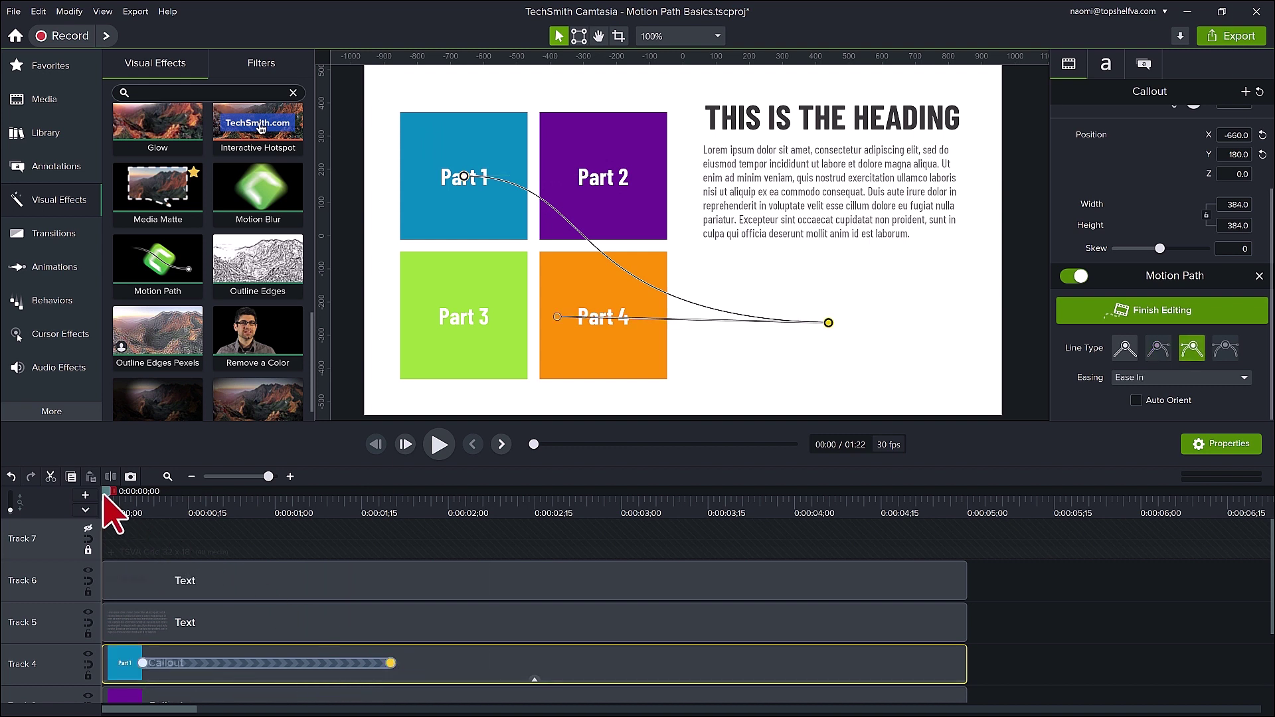
left_click_drag(105, 499, 193, 513)
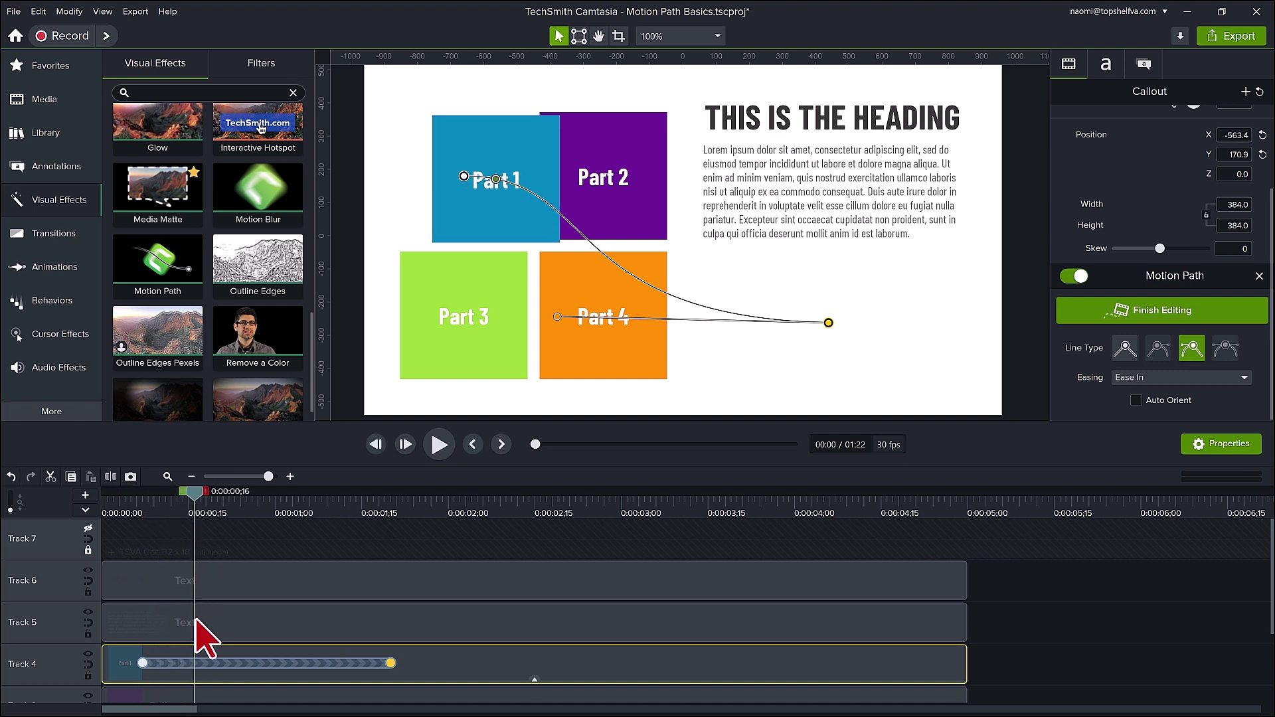
Step: Add a motion point at the playhead and drag it right to place Part 1 over the heading area
right_click(195, 664)
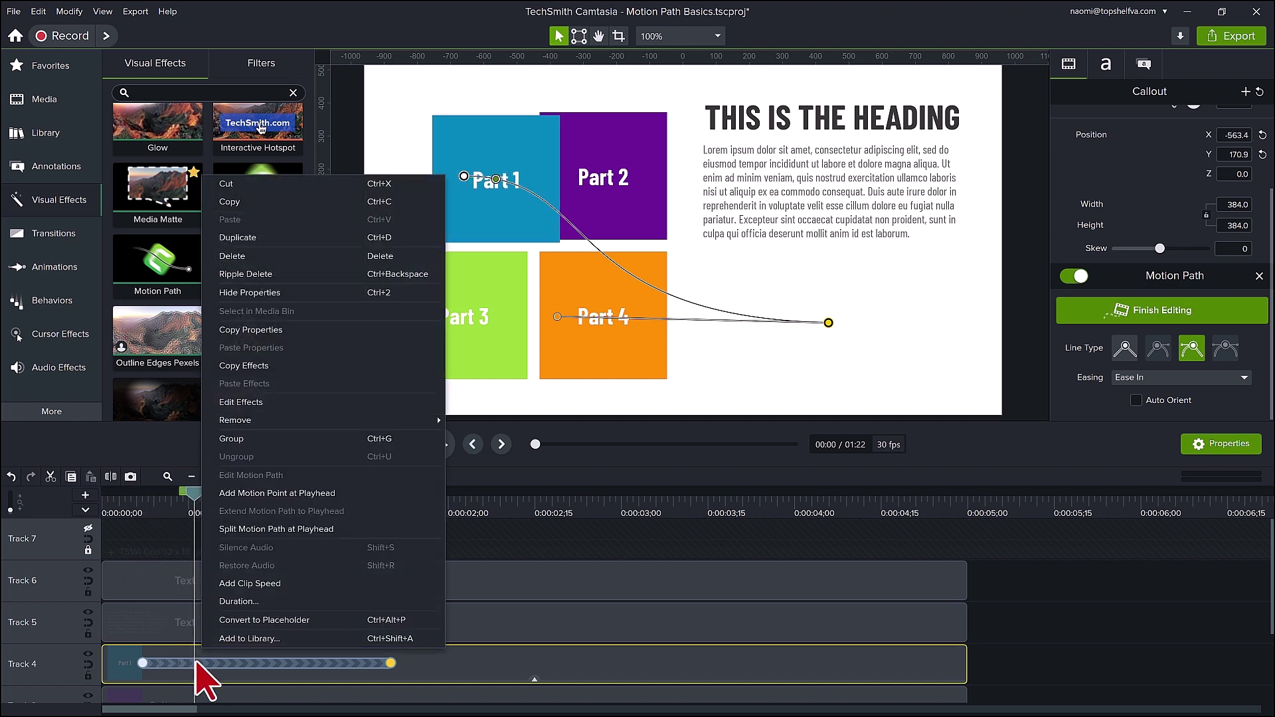
left_click(270, 494)
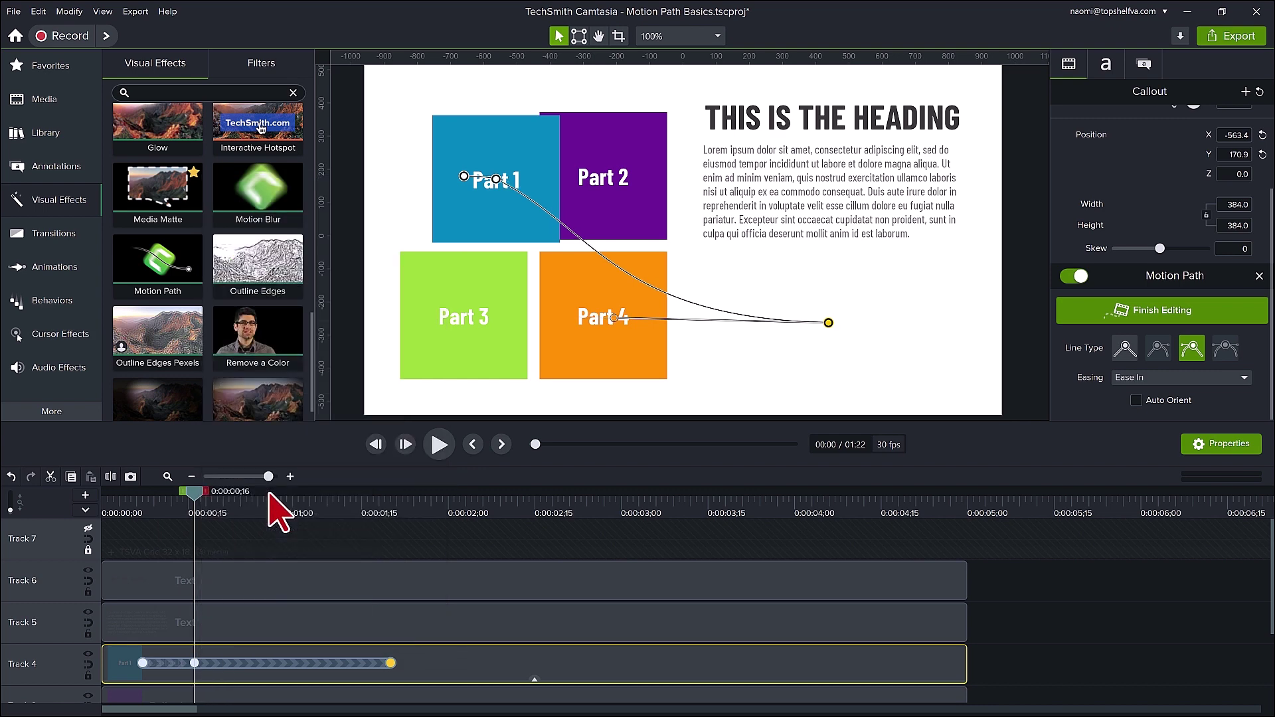
left_click(195, 662)
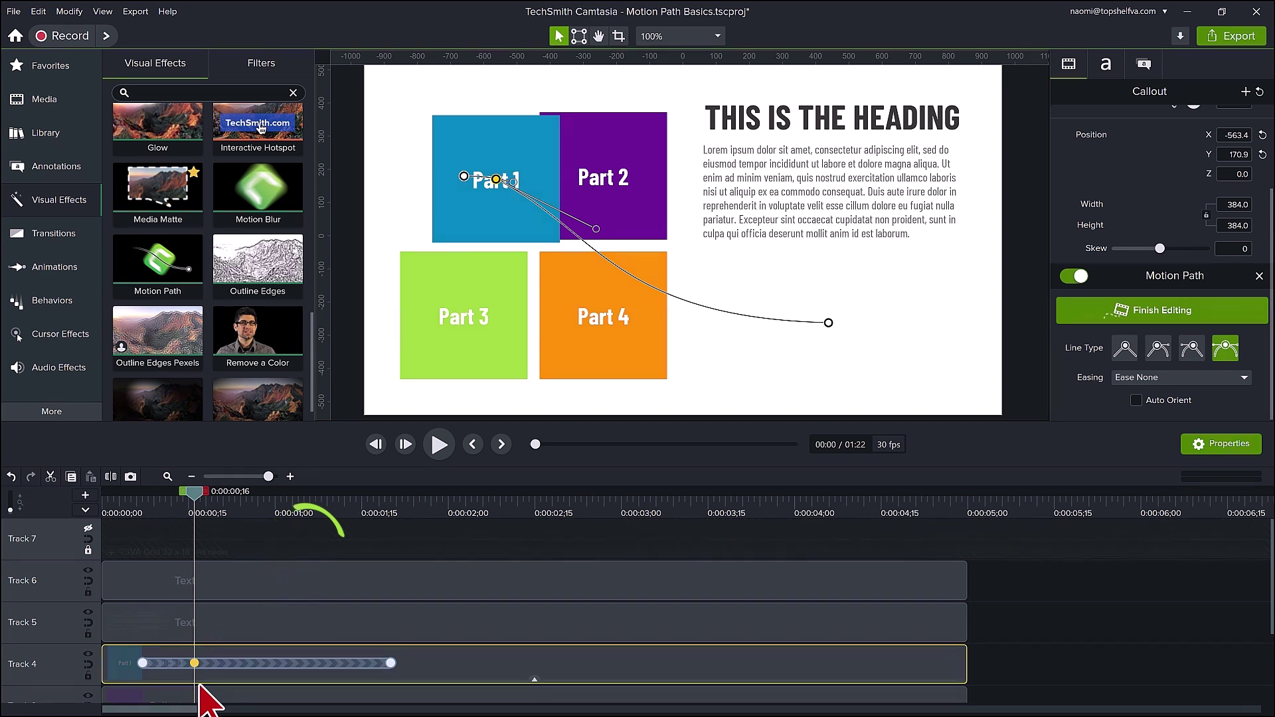
left_click_drag(497, 180, 828, 176)
Step: Curve the final leg by dragging the end point's handle right, previewing at 0:00:00;18
left_click(1153, 376)
left_click(1111, 376)
left_click(1066, 376)
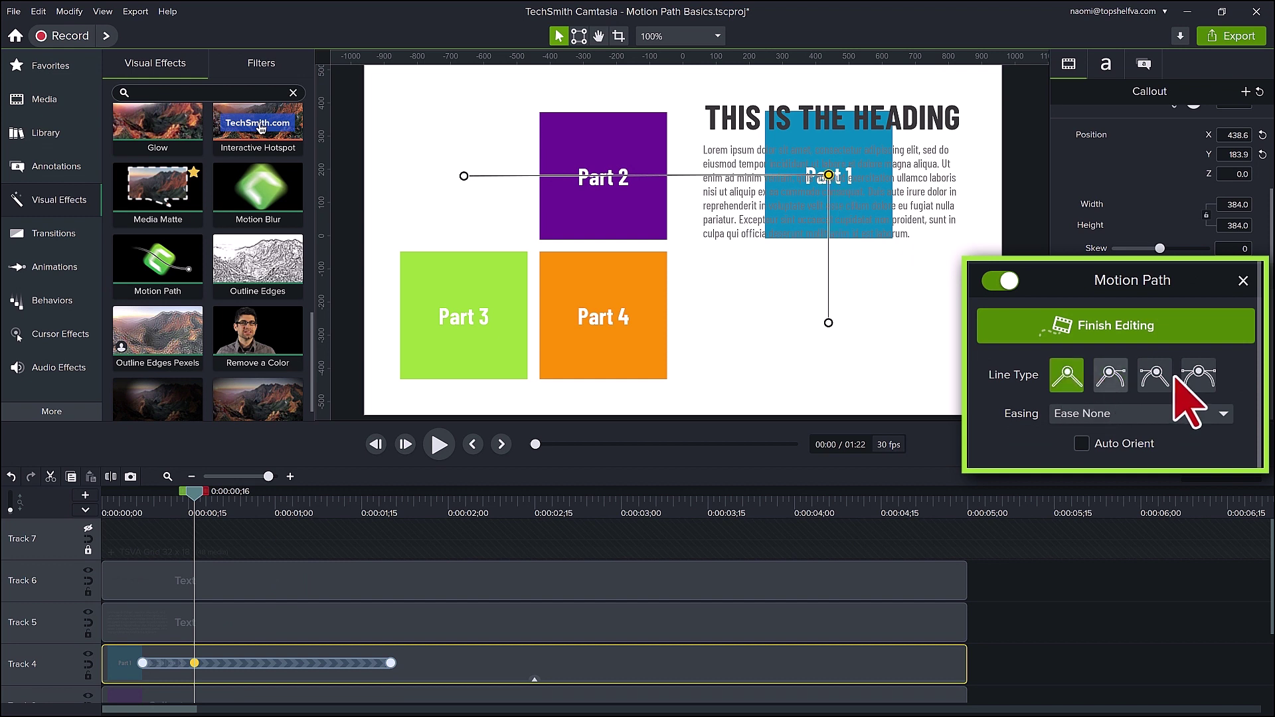
left_click(1199, 376)
left_click(1154, 375)
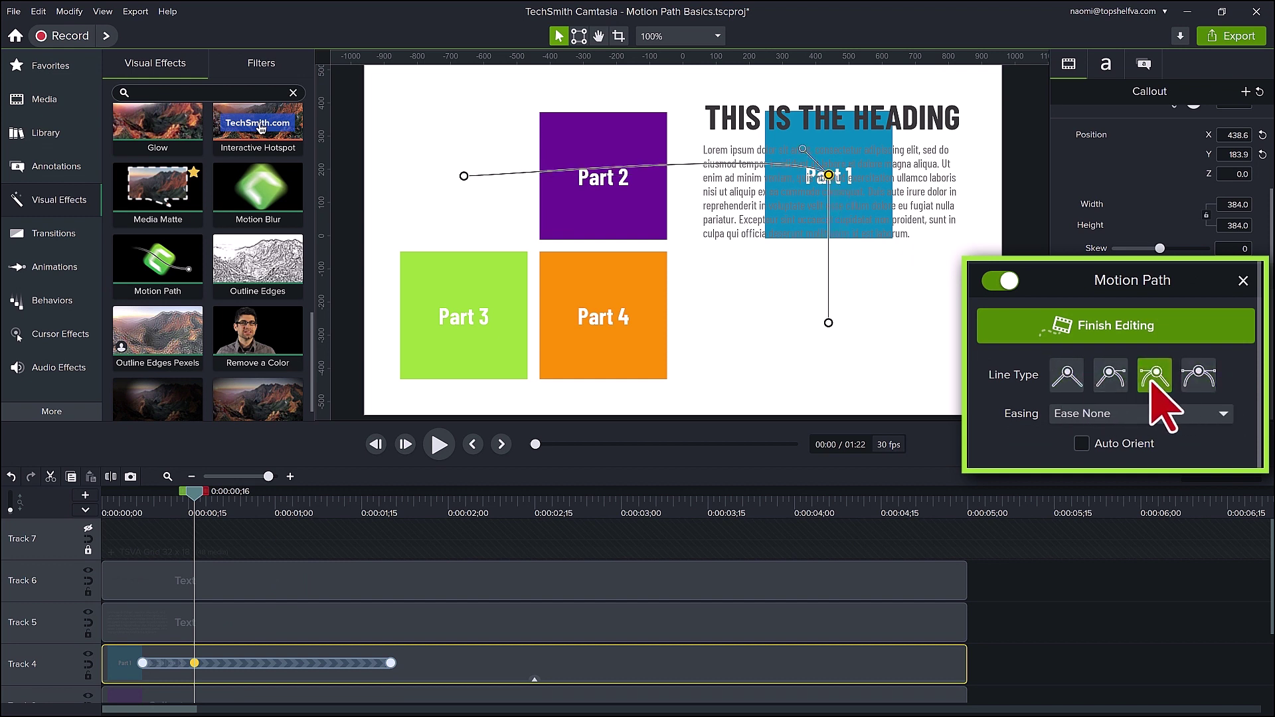
left_click(1110, 375)
left_click(828, 323)
left_click_drag(828, 287, 869, 285)
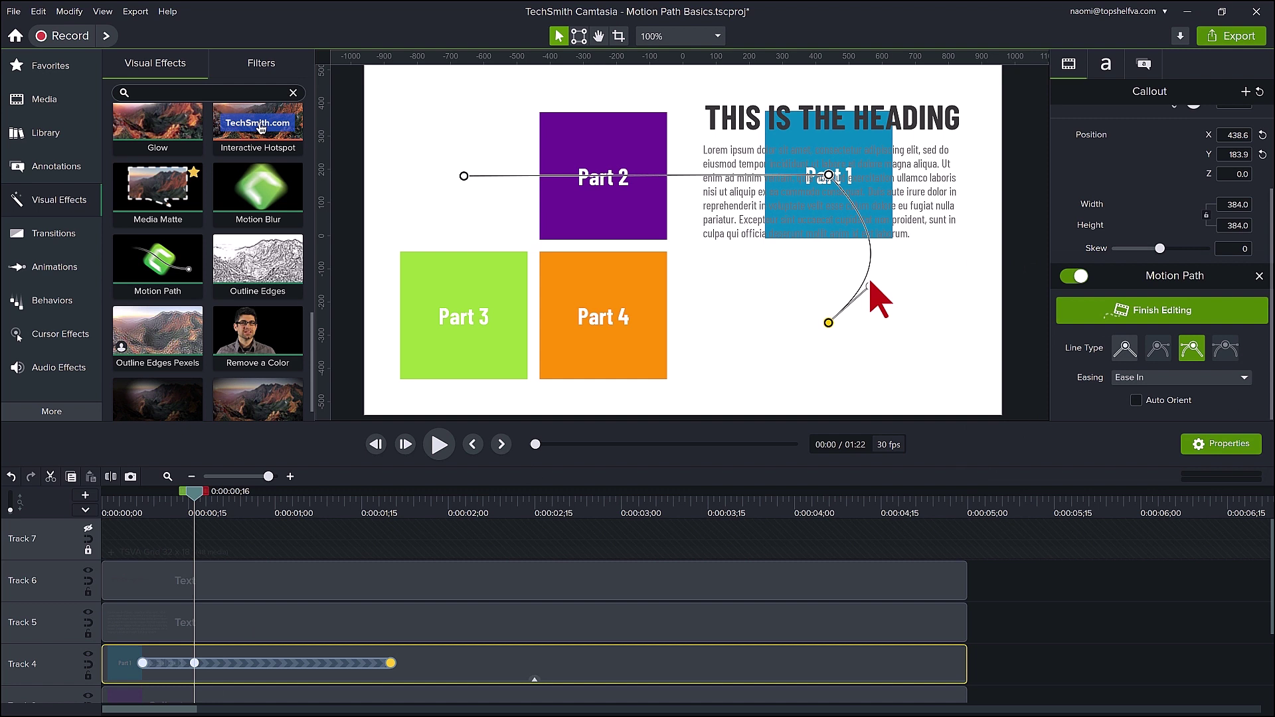
left_click(206, 503)
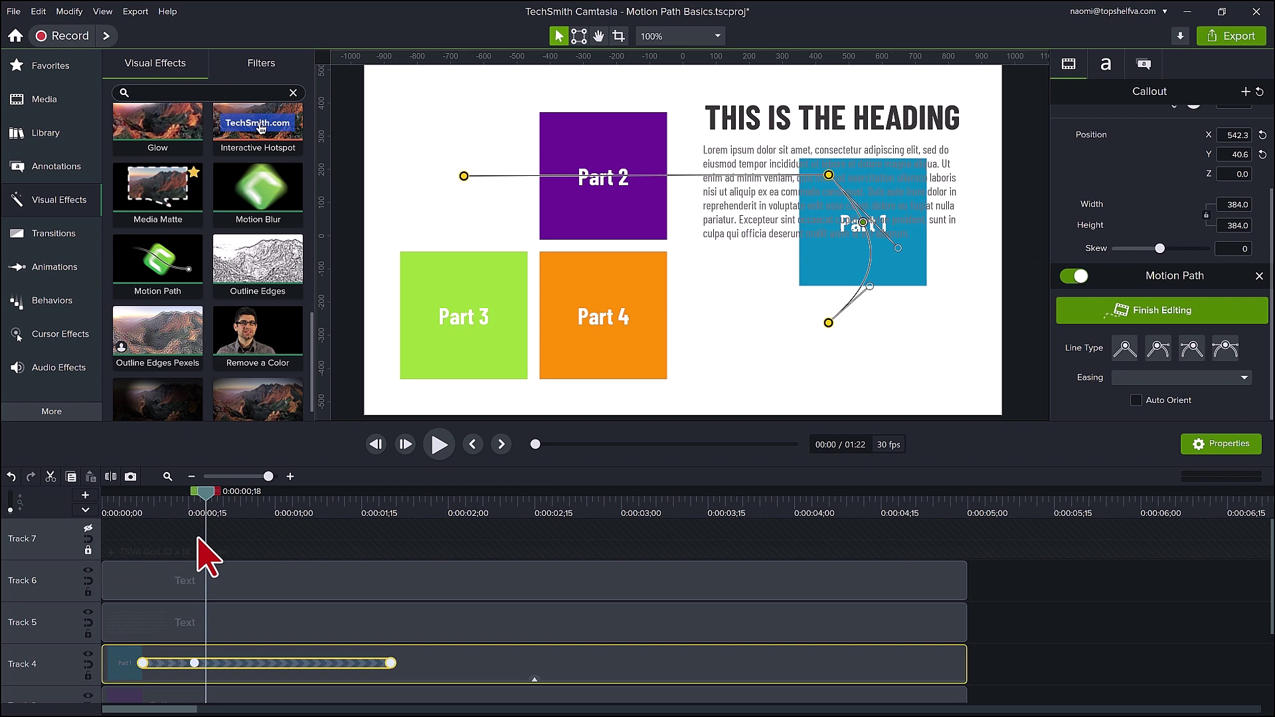
Step: Split the motion path at the playhead, move the second segment later, and preview the motion
right_click(225, 662)
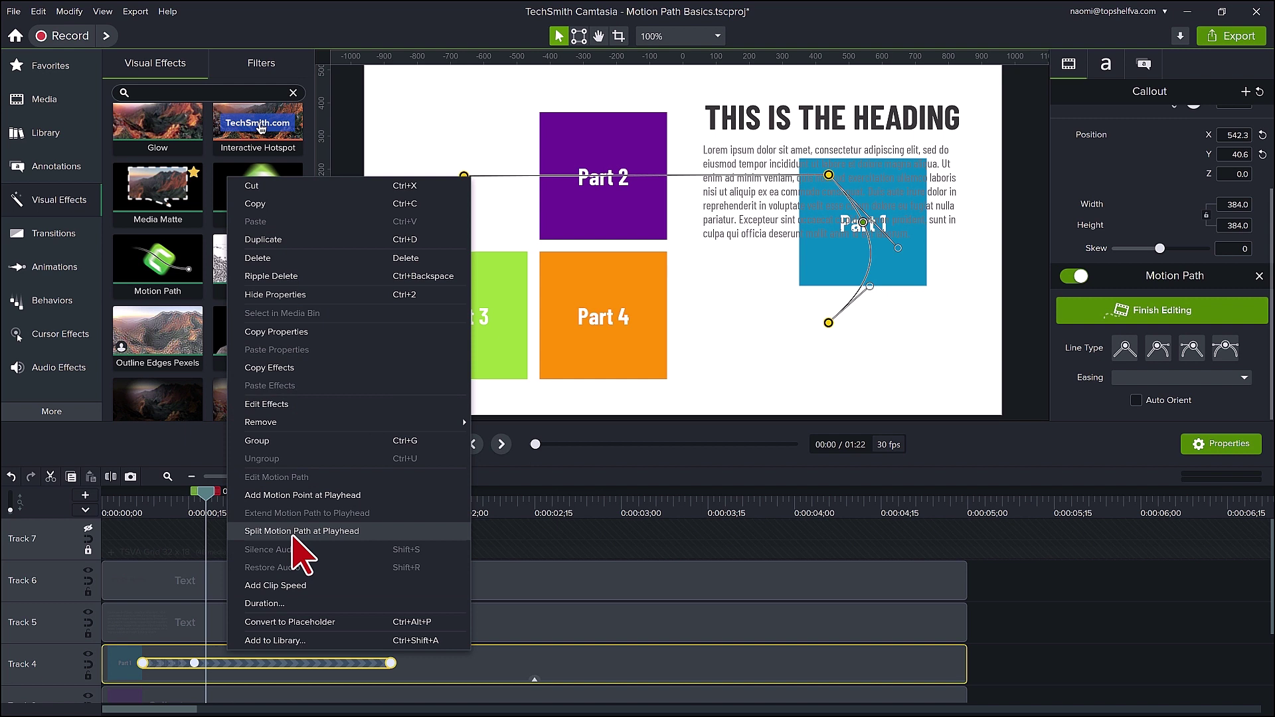
left_click(302, 531)
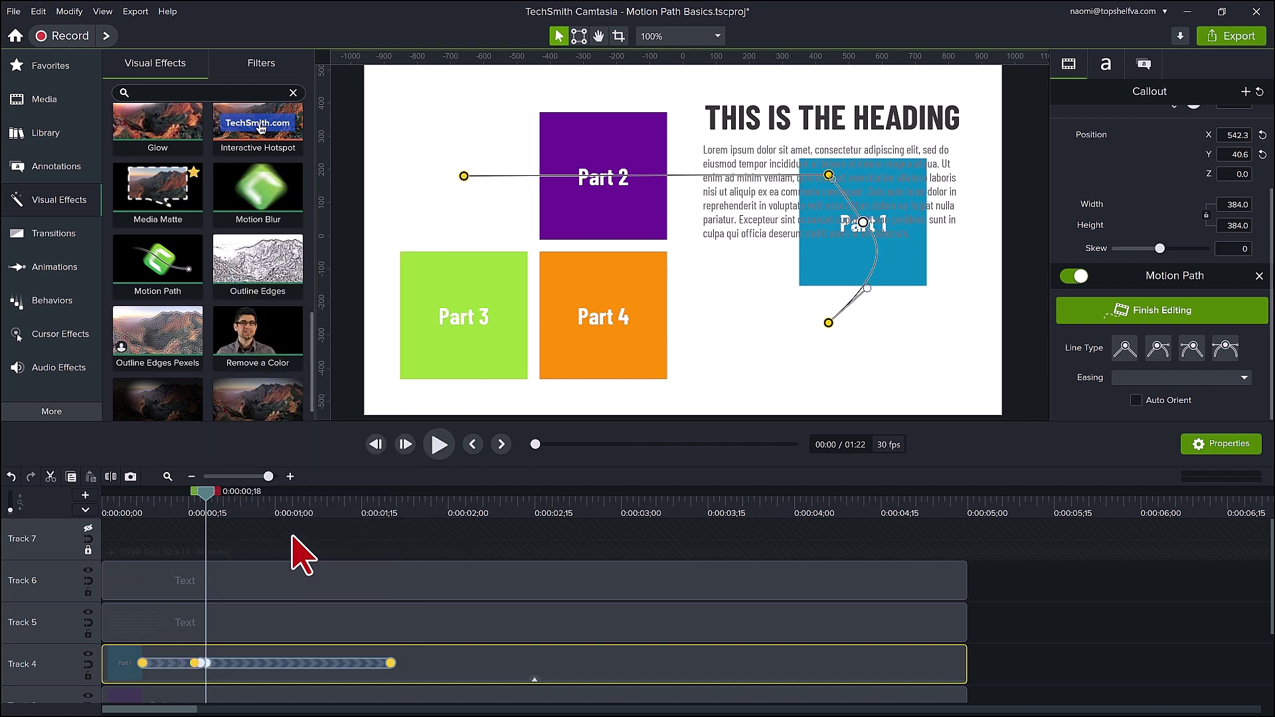
left_click_drag(223, 663, 335, 664)
left_click_drag(205, 492, 138, 514)
key("space")
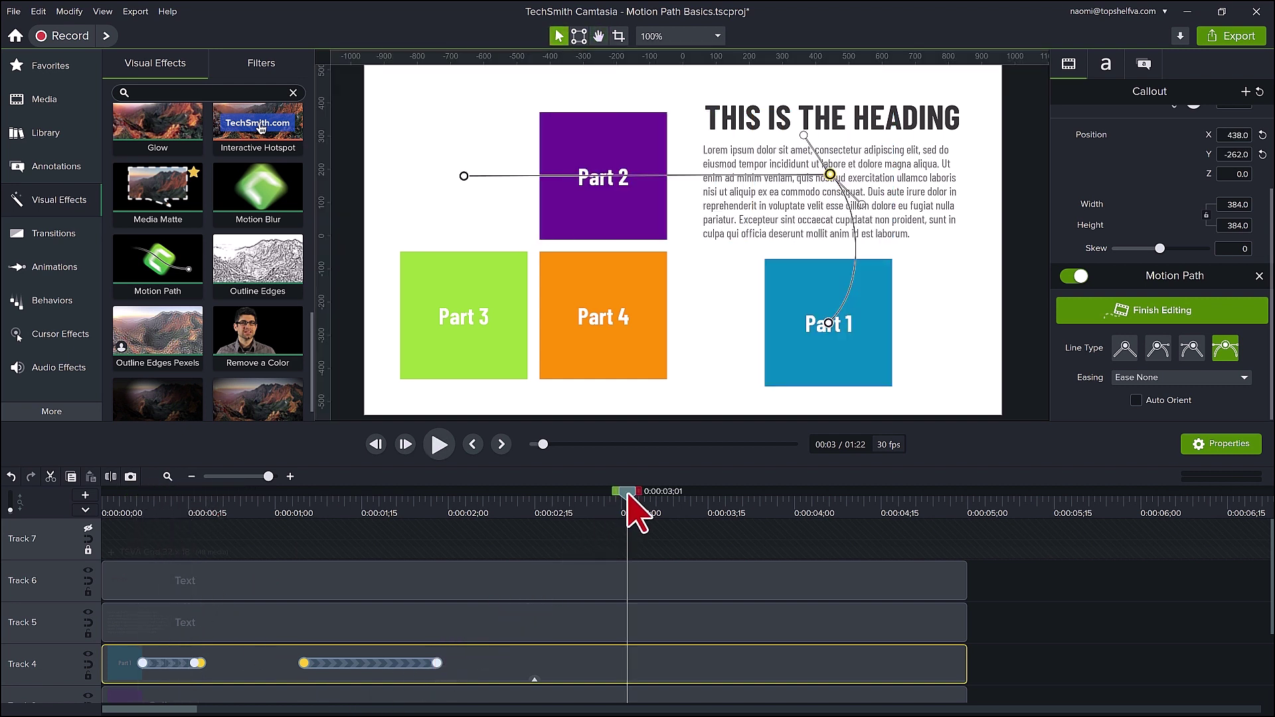
left_click_drag(628, 496, 437, 550)
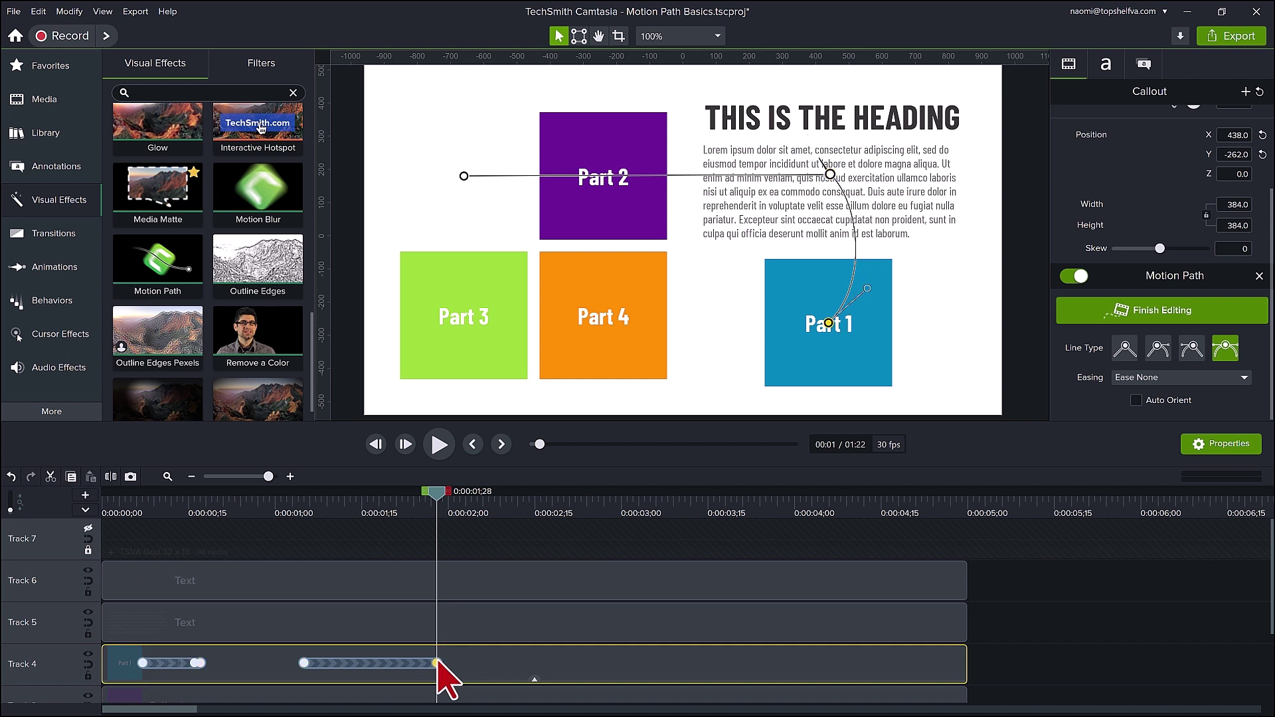
Step: Change the point's line type, nudge it slightly upward, and select the second path animation
left_click(437, 663)
left_click_drag(828, 323, 827, 313)
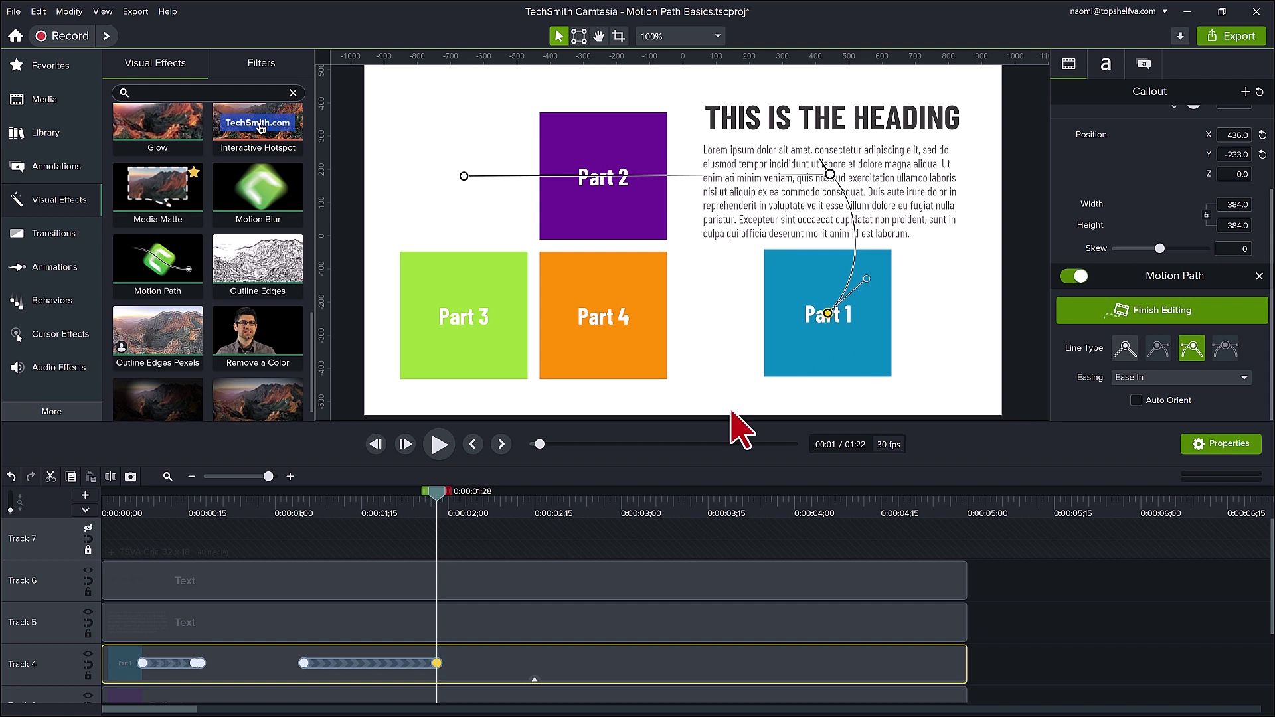
left_click(381, 663)
Step: Delete the second path animation and the Motion Path effect, returning the playhead to the start
key("Delete")
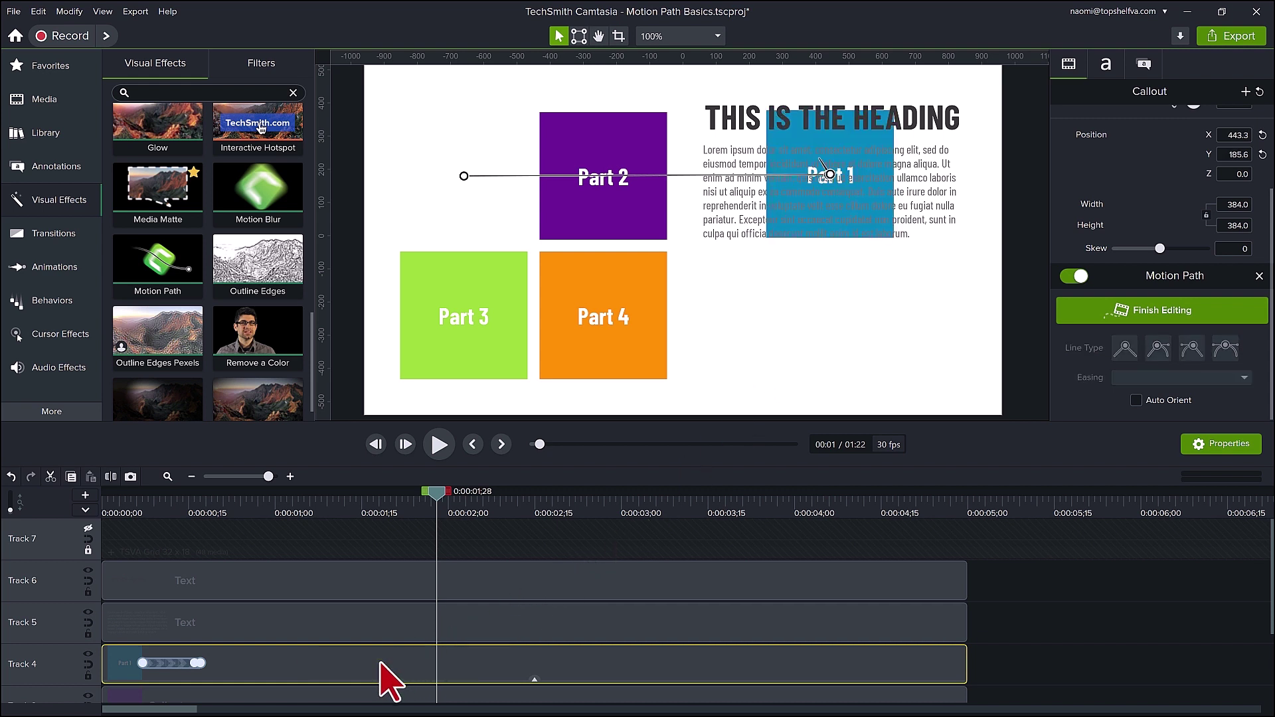
left_click(153, 663)
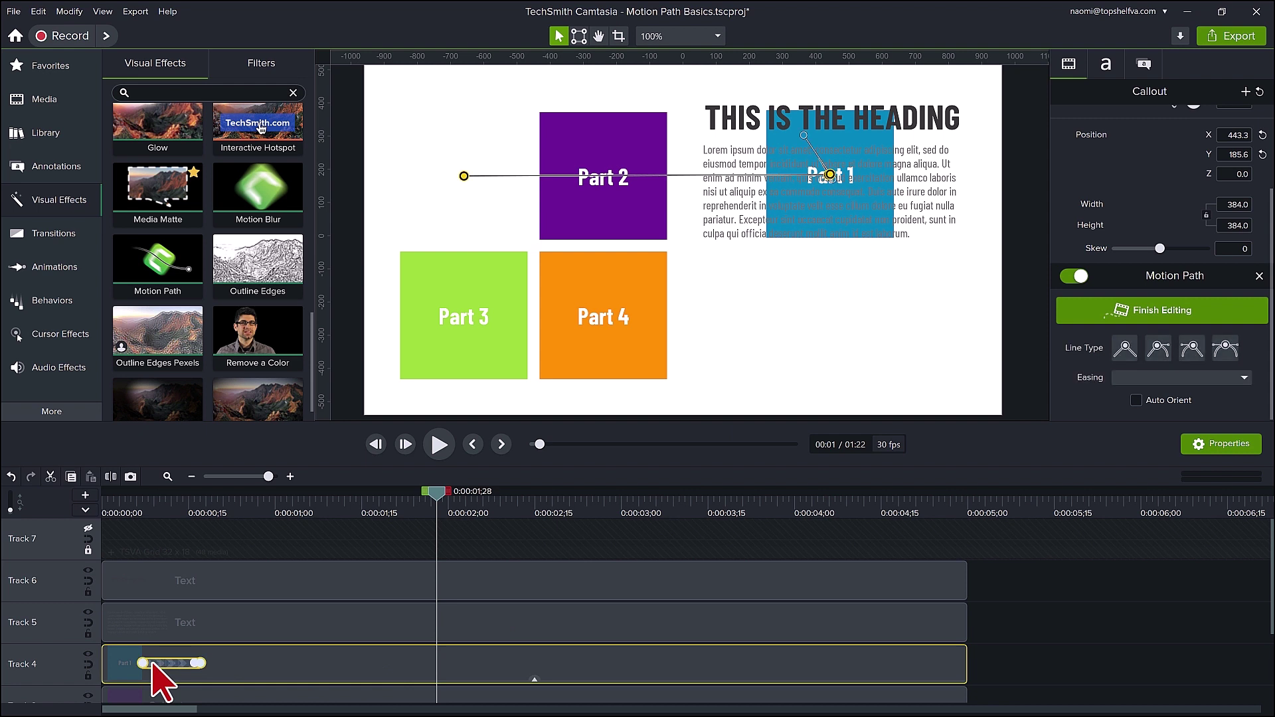
left_click(1259, 275)
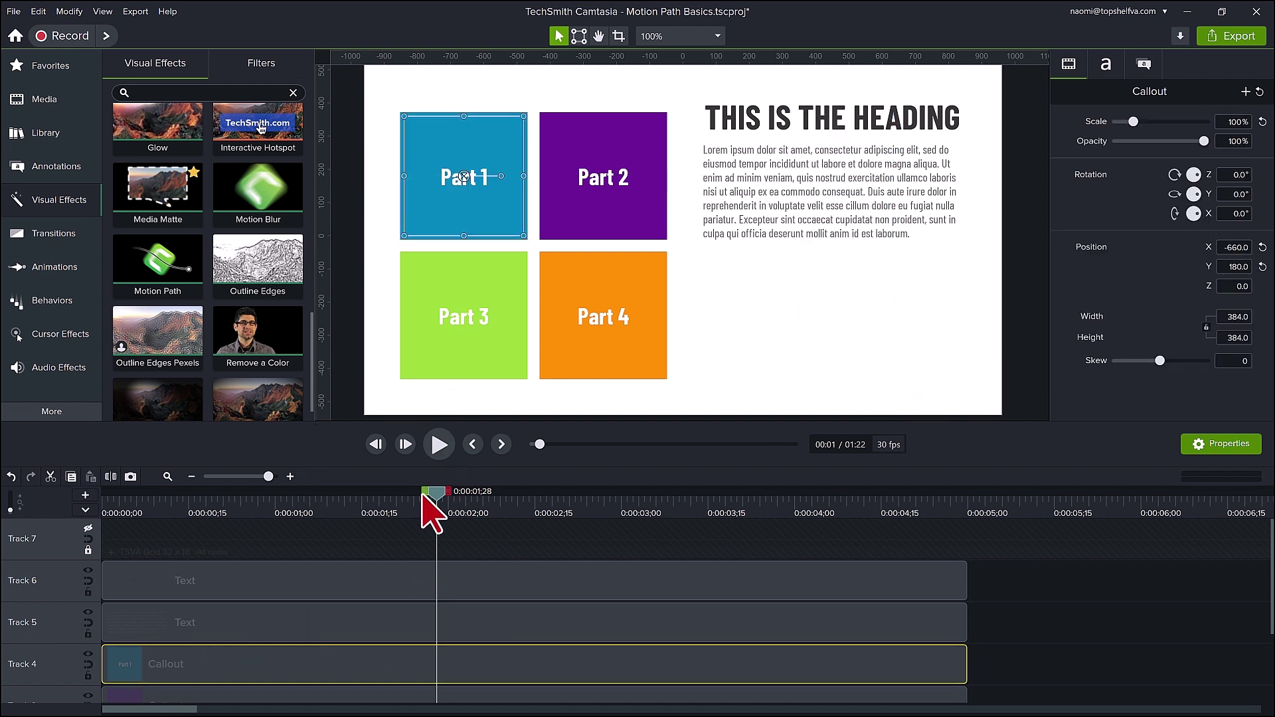
left_click_drag(425, 500, 138, 519)
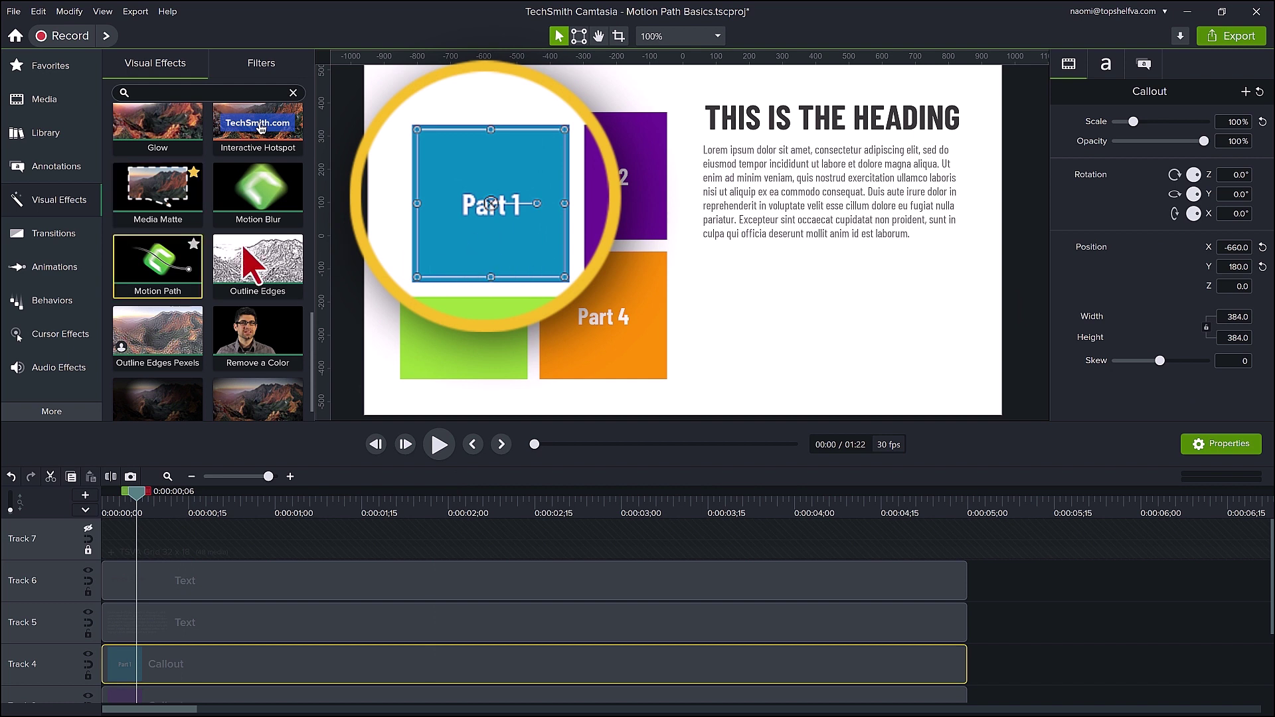
Step: Add and remove a Motion Path, then drag Part 1's anchor to its top-left corner, at X -842, Y 356
left_click_drag(176, 270, 144, 667)
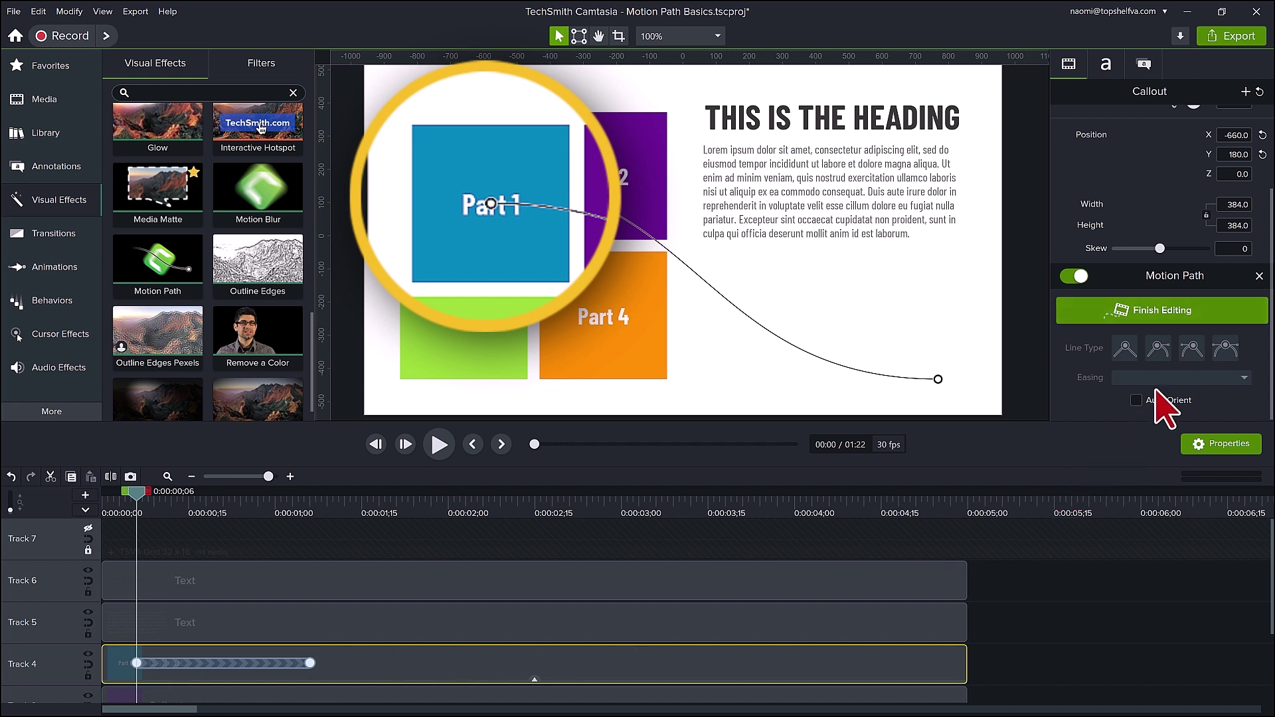
left_click(1258, 277)
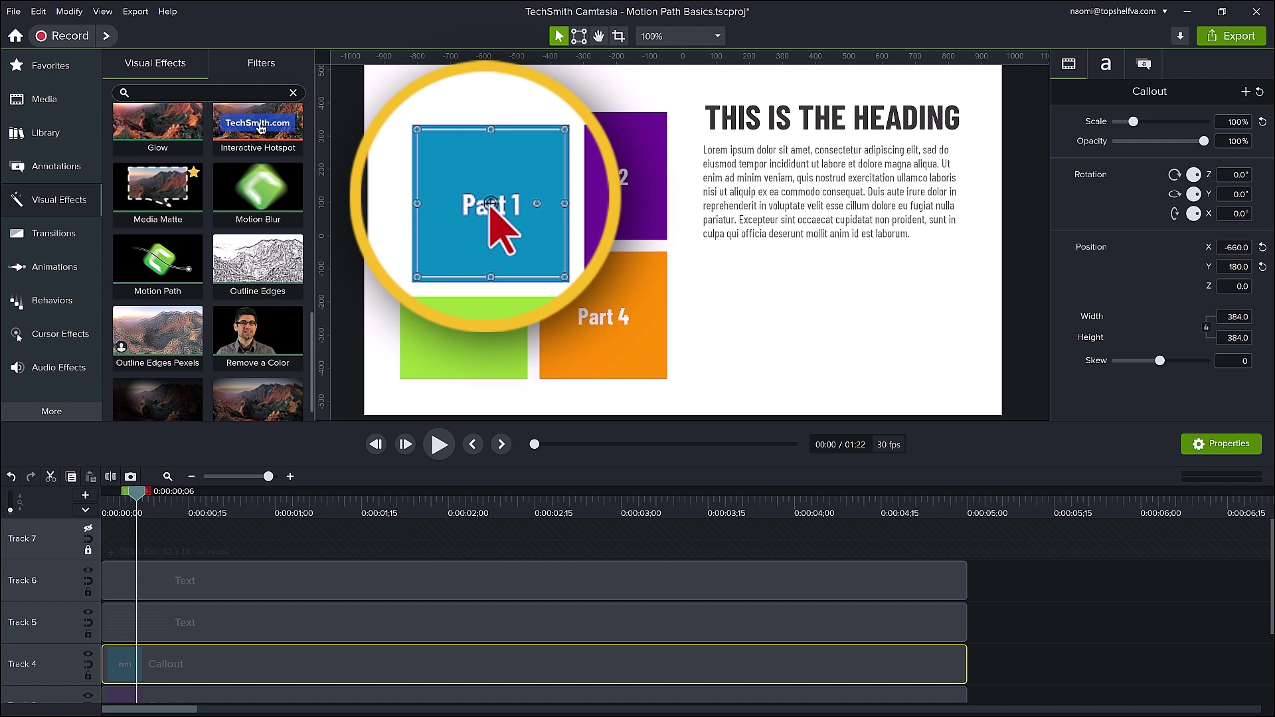
left_click_drag(490, 202, 419, 130)
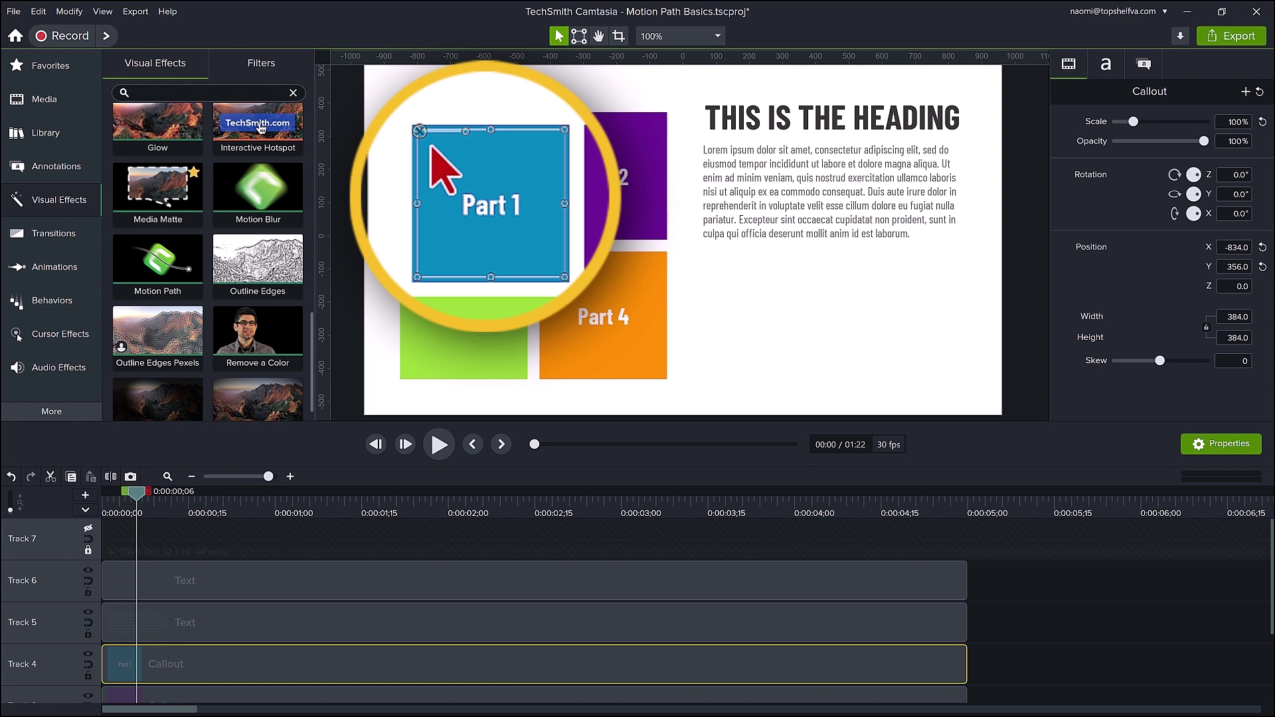
Step: Drop the Motion Path effect onto the Part 1 callout clip on Track 4 again
right_click(163, 282)
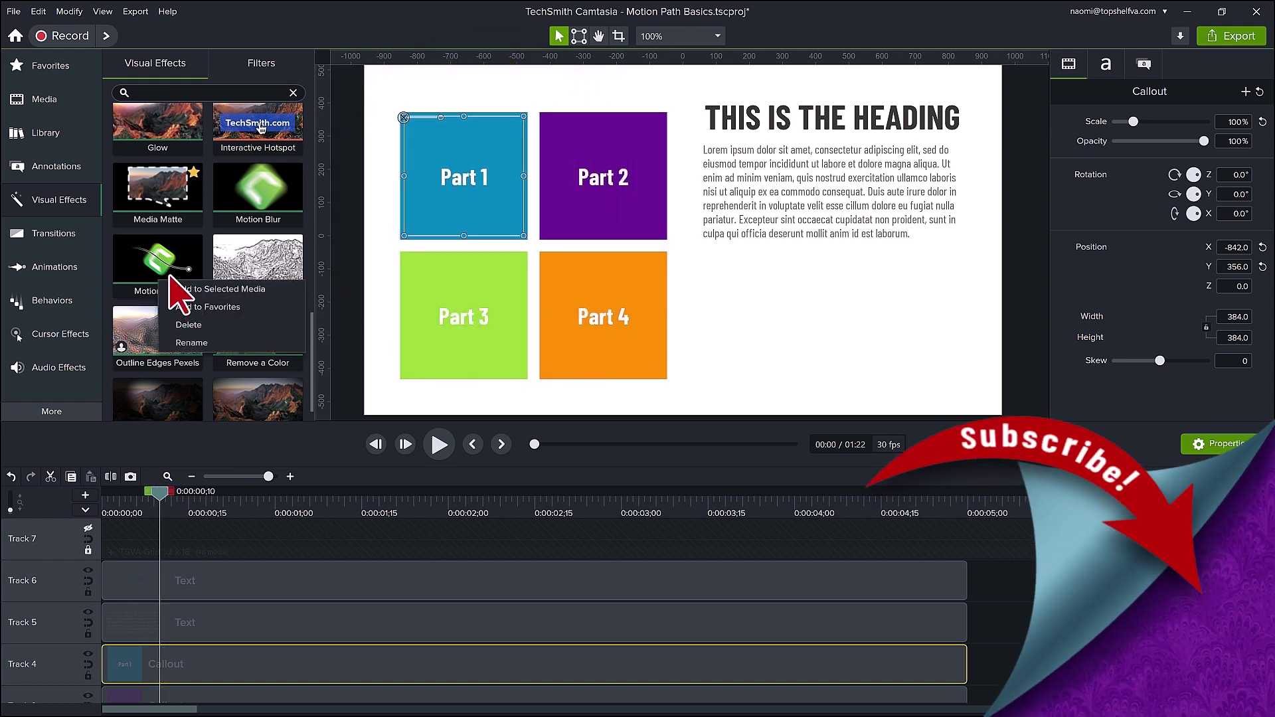
left_click_drag(170, 272, 193, 667)
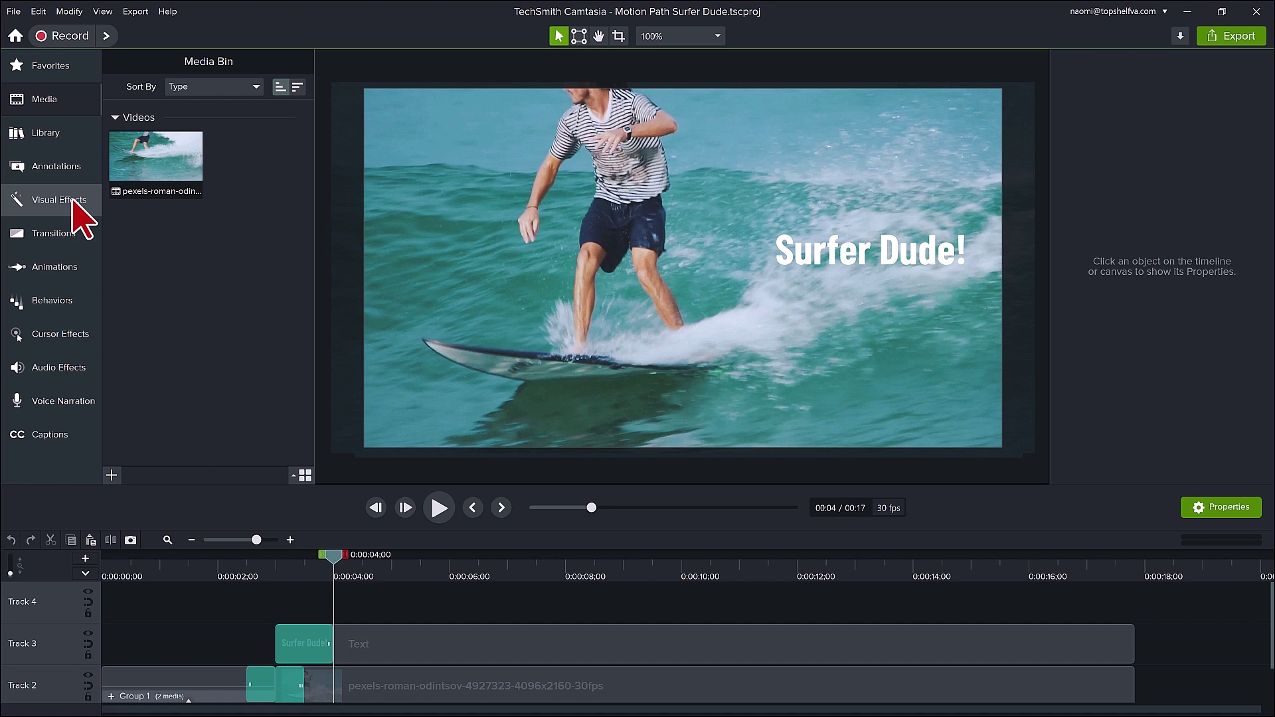
Step: Apply the Motion Path effect from Visual Effects to the Surfer Dude! text clip on Track 3
left_click(73, 201)
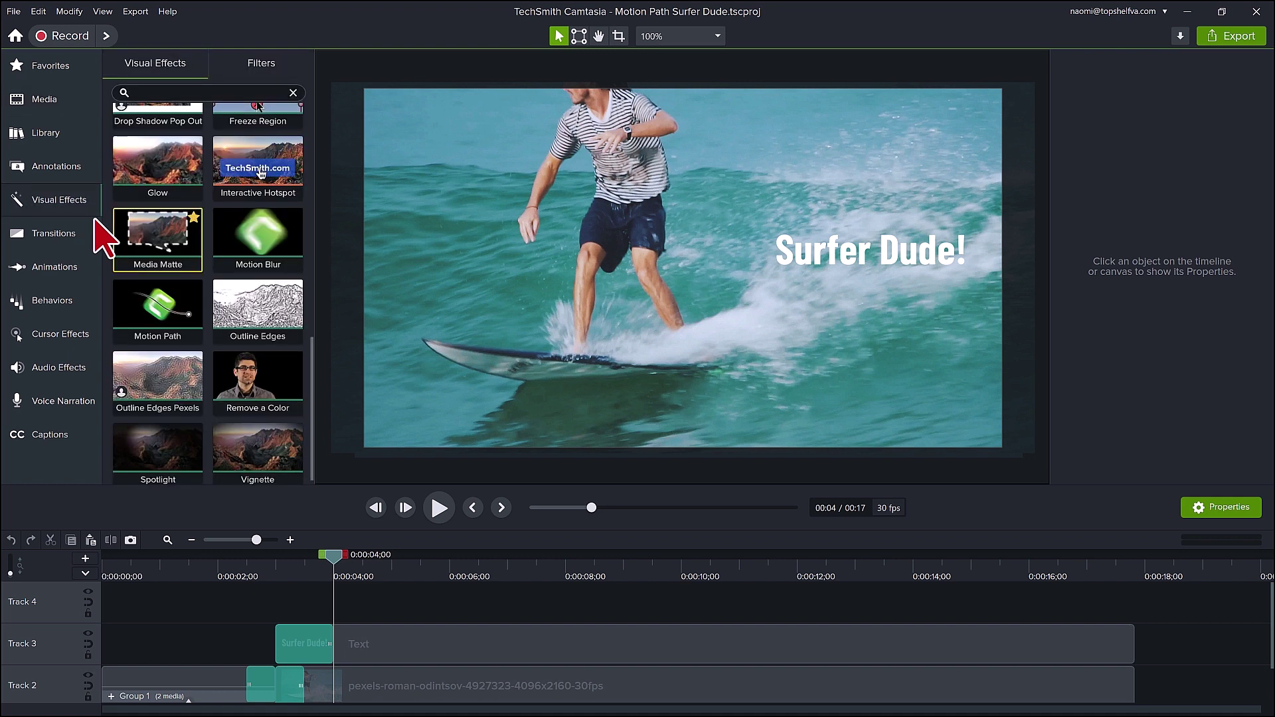
mouse_move(169, 309)
left_mouse_down()
mouse_move(361, 642)
mouse_move(282, 642)
left_mouse_up()
Step: Stretch the title's animation to near the clip end, moving its start point up-left and end point to frame centre
left_click_drag(392, 642, 1098, 642)
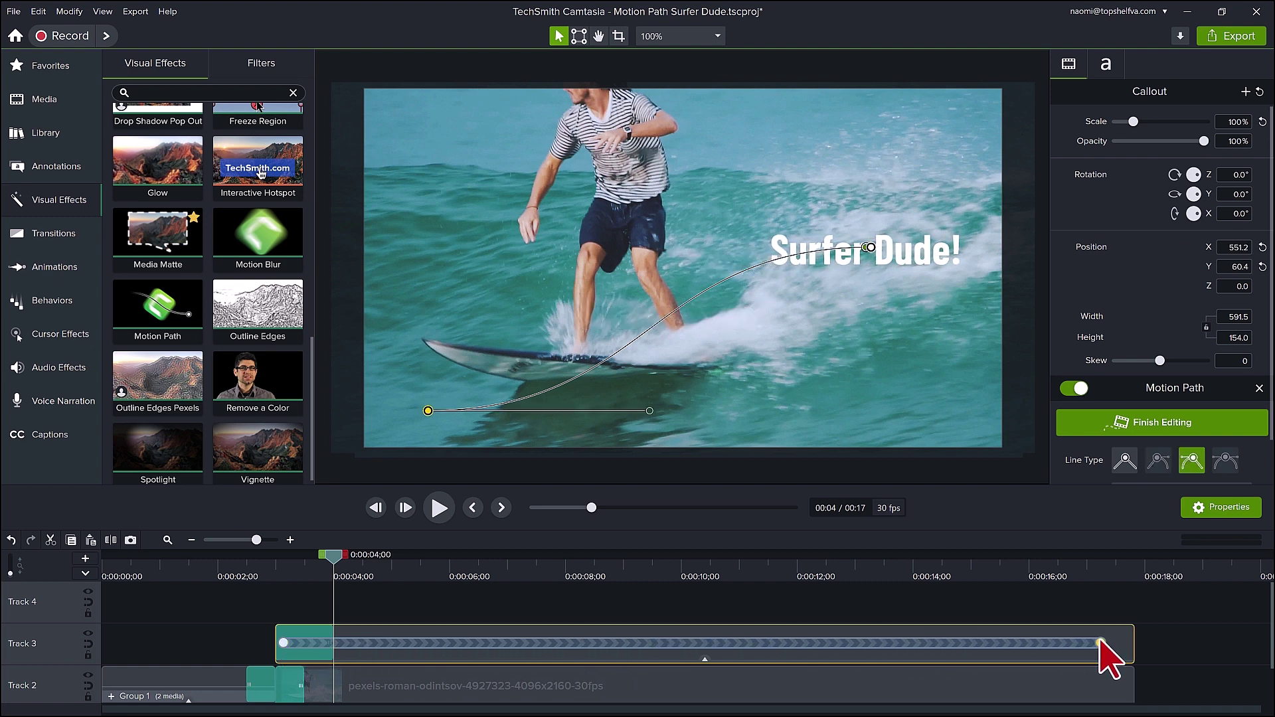
left_click(283, 643)
left_click_drag(871, 247, 817, 172)
left_click(1102, 557)
left_click_drag(428, 410, 693, 271)
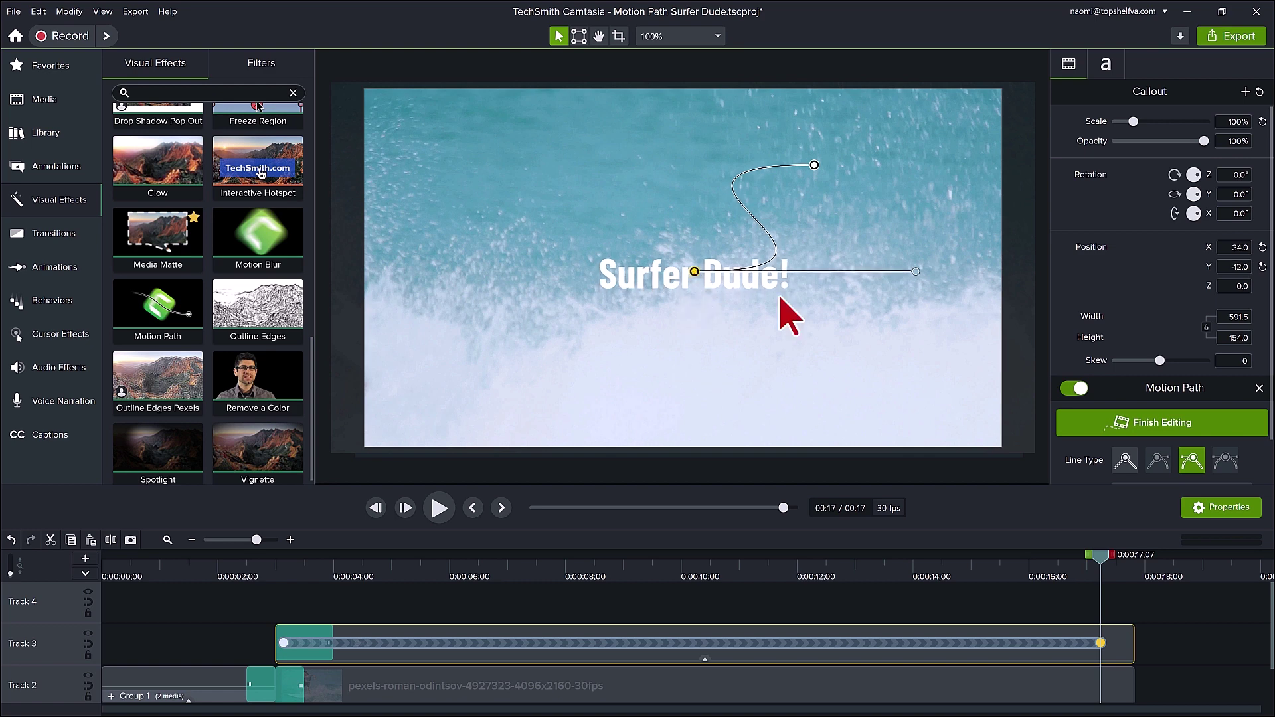
Step: Near the three-second mark, reposition the title's starting point on screen and advance slightly along the animation
left_click_drag(660, 563, 287, 561)
left_click(283, 643)
left_click_drag(814, 165, 871, 238)
left_click_drag(285, 561, 324, 559)
Step: Add a path point at the current time, move the title up-left, and curve the line through it
right_click(323, 642)
left_click(378, 484)
left_click_drag(866, 237, 824, 204)
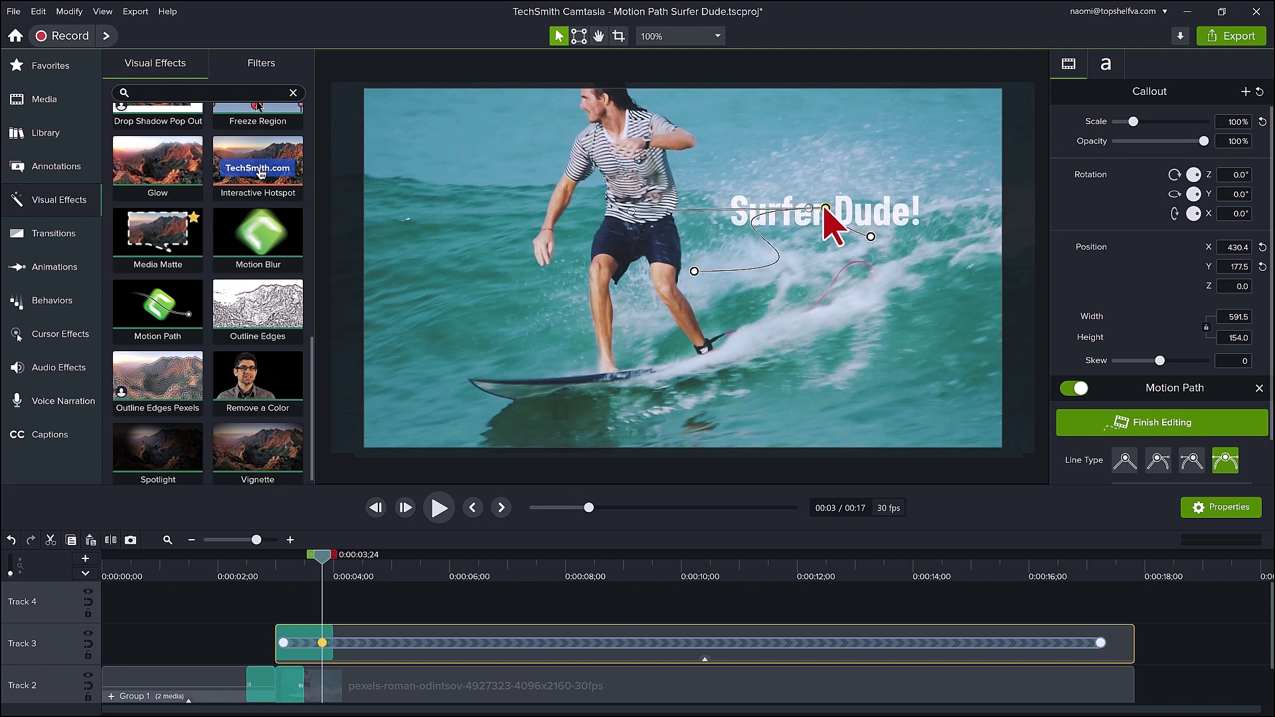
left_click(863, 237)
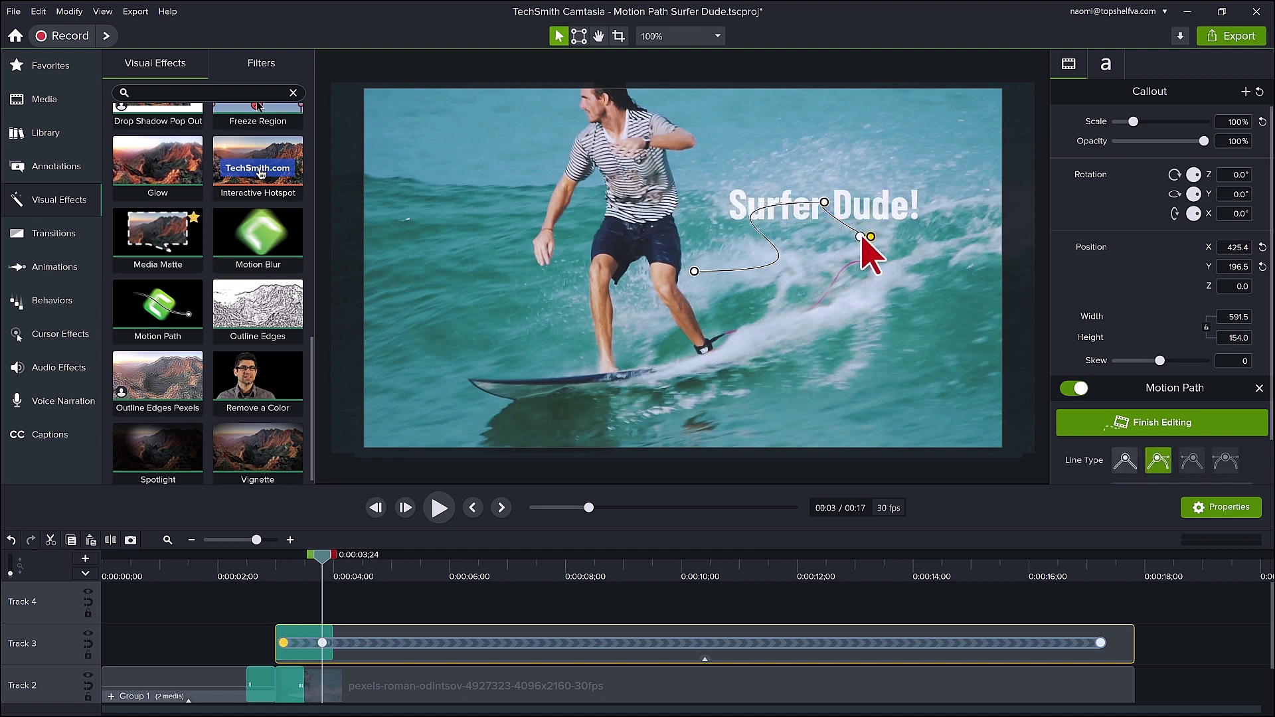
left_click_drag(863, 237, 883, 214)
Step: Add a point at 0:00:04;17 moving the title right and up, then fine-tune the previous and end points
left_click_drag(322, 557, 365, 561)
left_click(366, 642)
left_click_drag(755, 214, 797, 209)
left_click(824, 203)
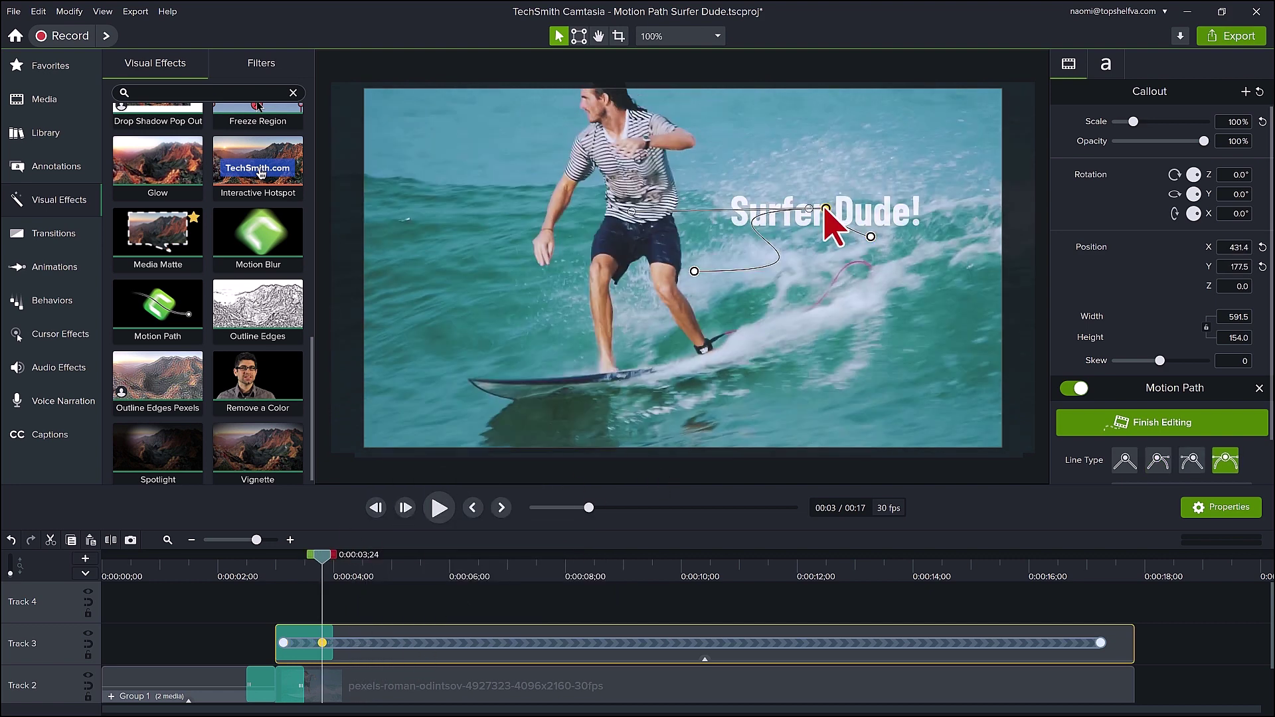
left_click_drag(823, 203, 822, 201)
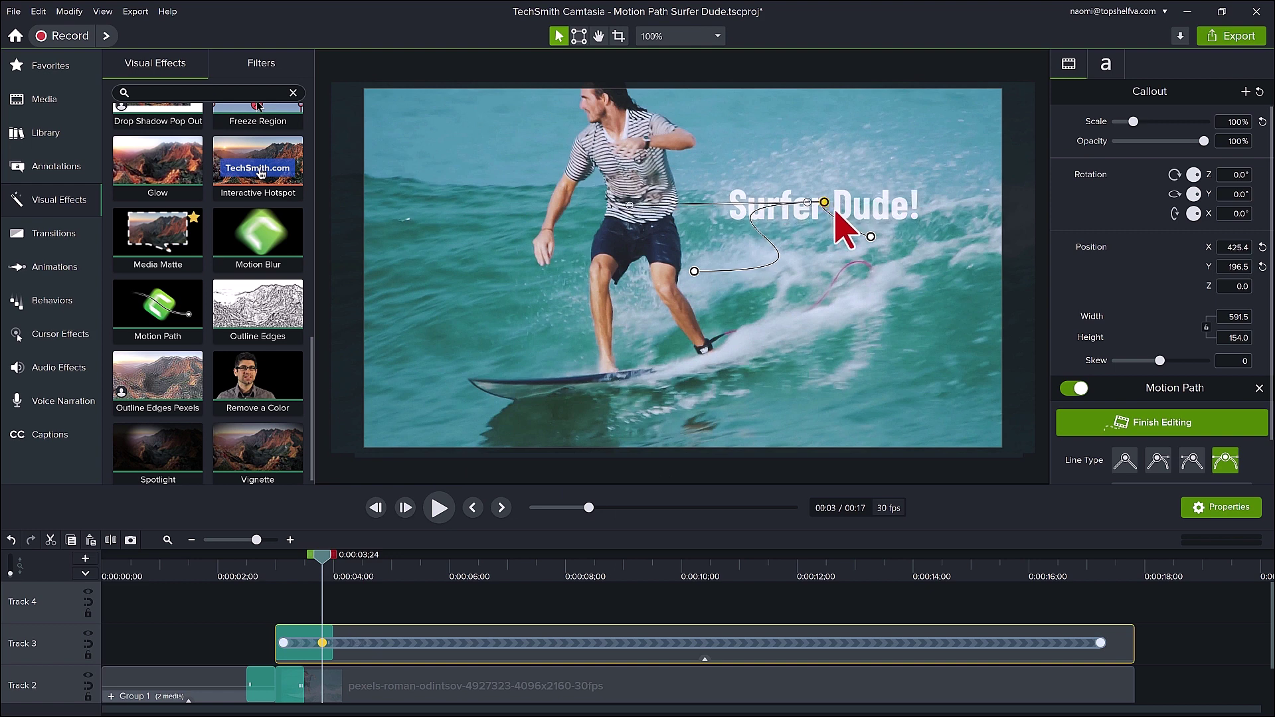
left_click(871, 237)
left_click_drag(870, 237, 867, 220)
left_click(871, 237)
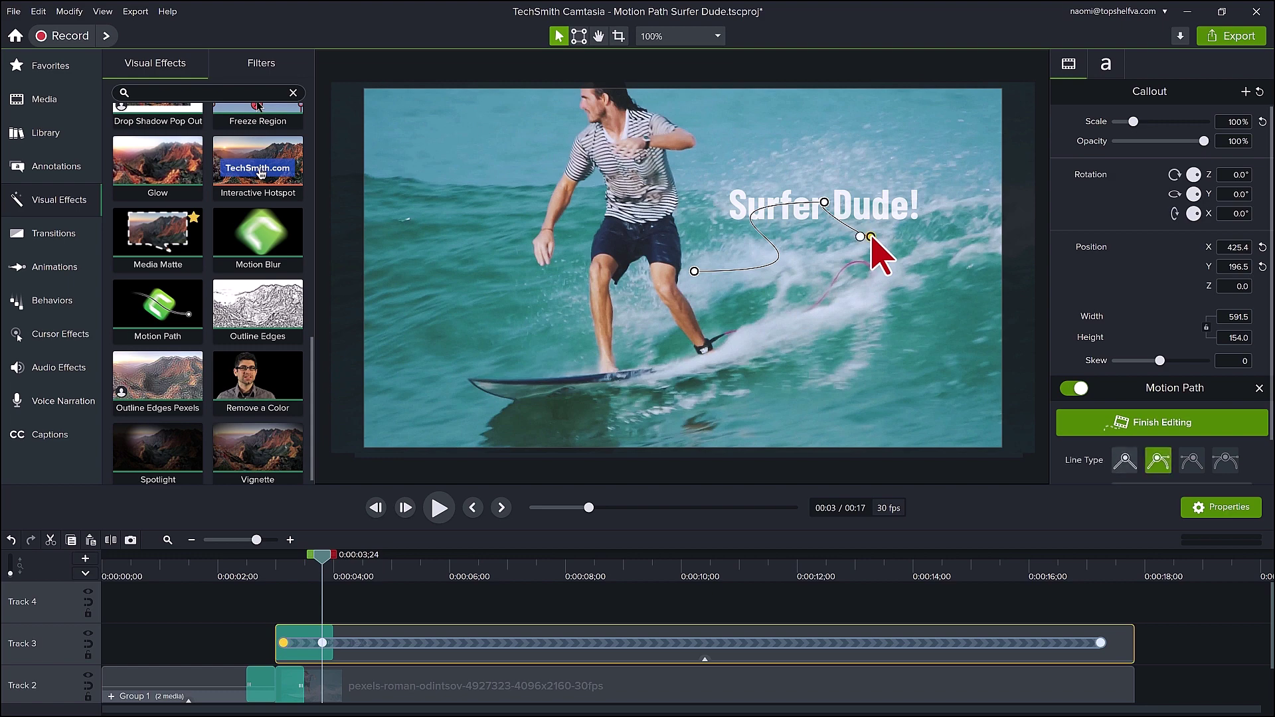
Step: Add waypoints at 4 seconds, 0:00:05;14 and 0:00:06;06, shifting the title up, right and down
left_click_drag(321, 557, 366, 561)
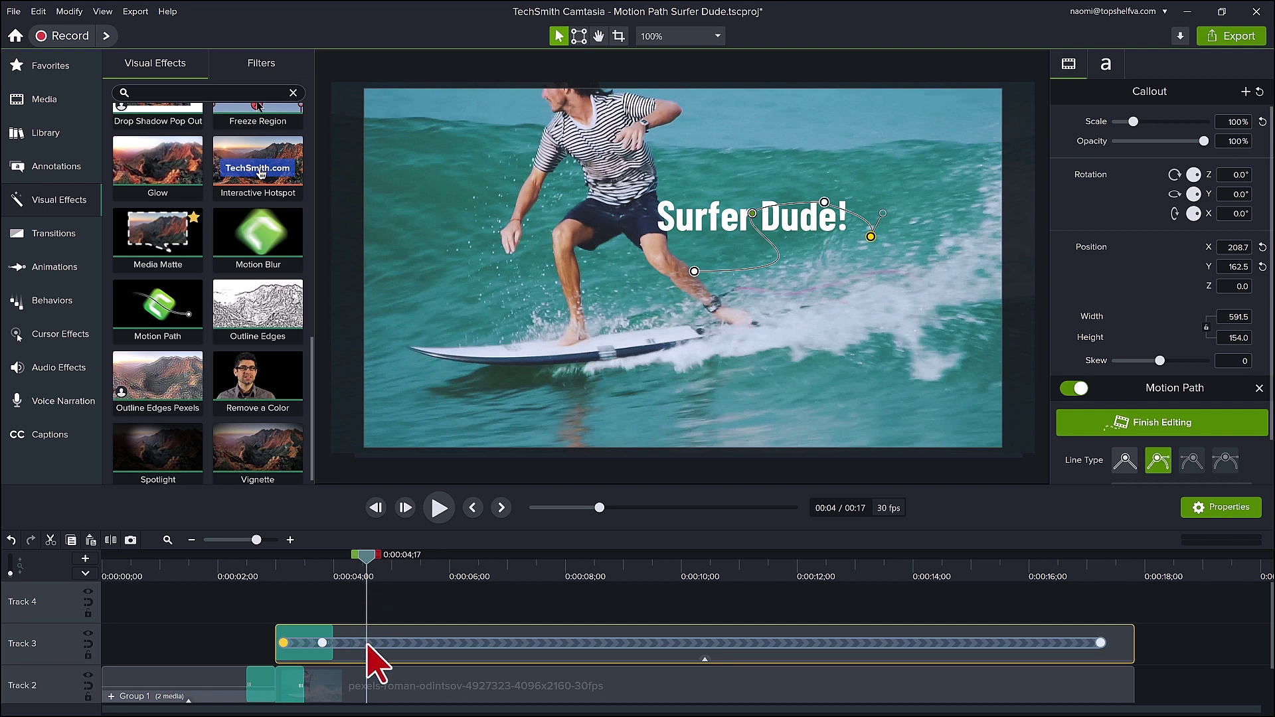
right_click(368, 643)
left_click(402, 479)
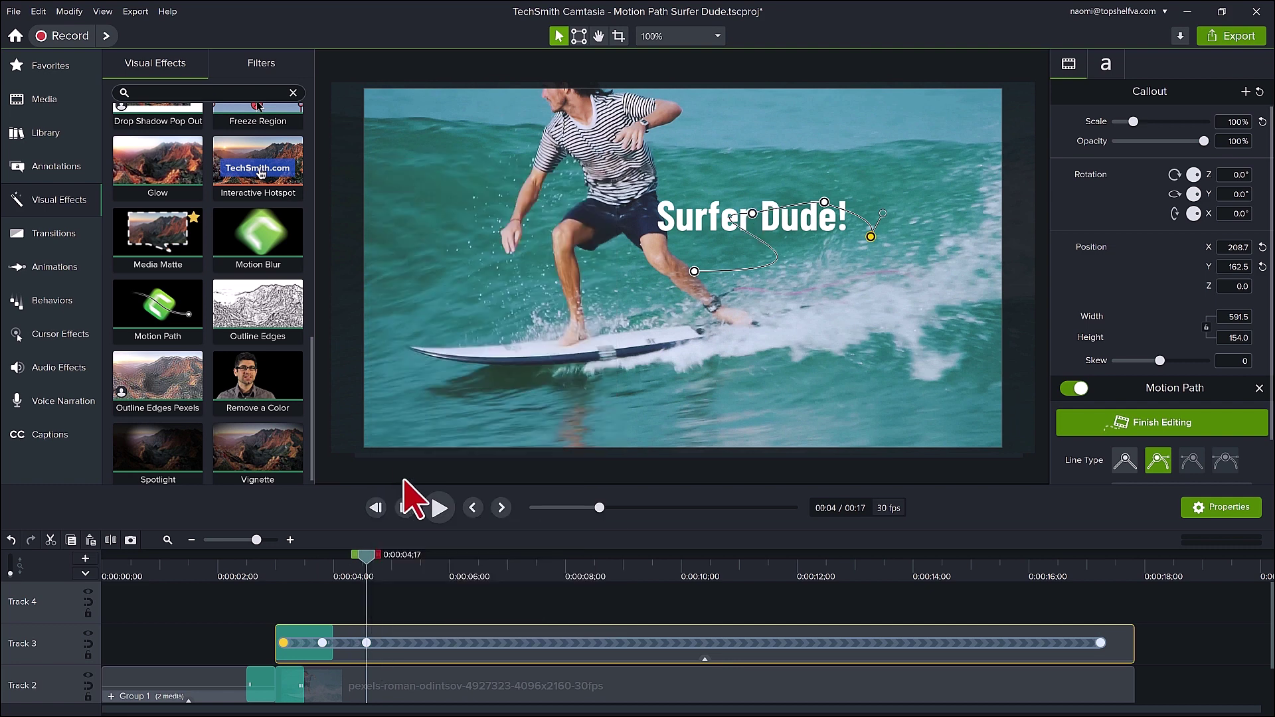
left_click_drag(757, 208, 783, 206)
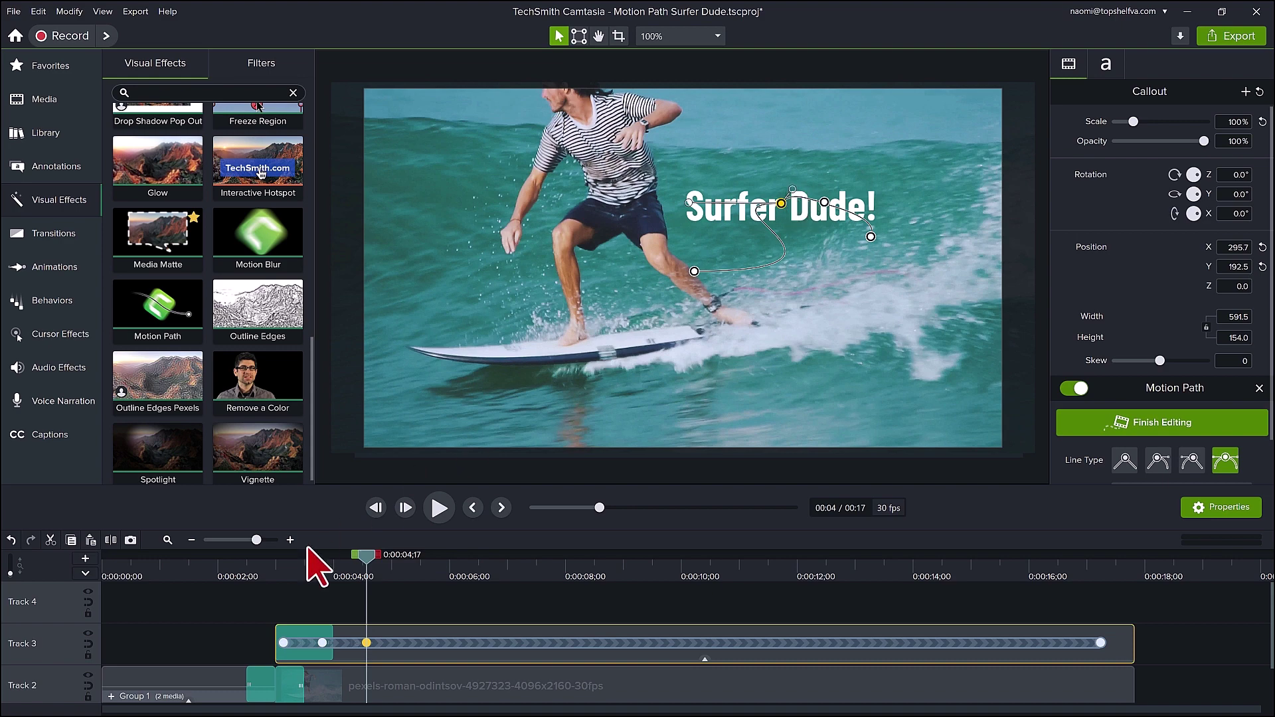
left_click_drag(366, 555, 421, 639)
left_click_drag(757, 214, 852, 233)
left_click_drag(420, 561, 465, 569)
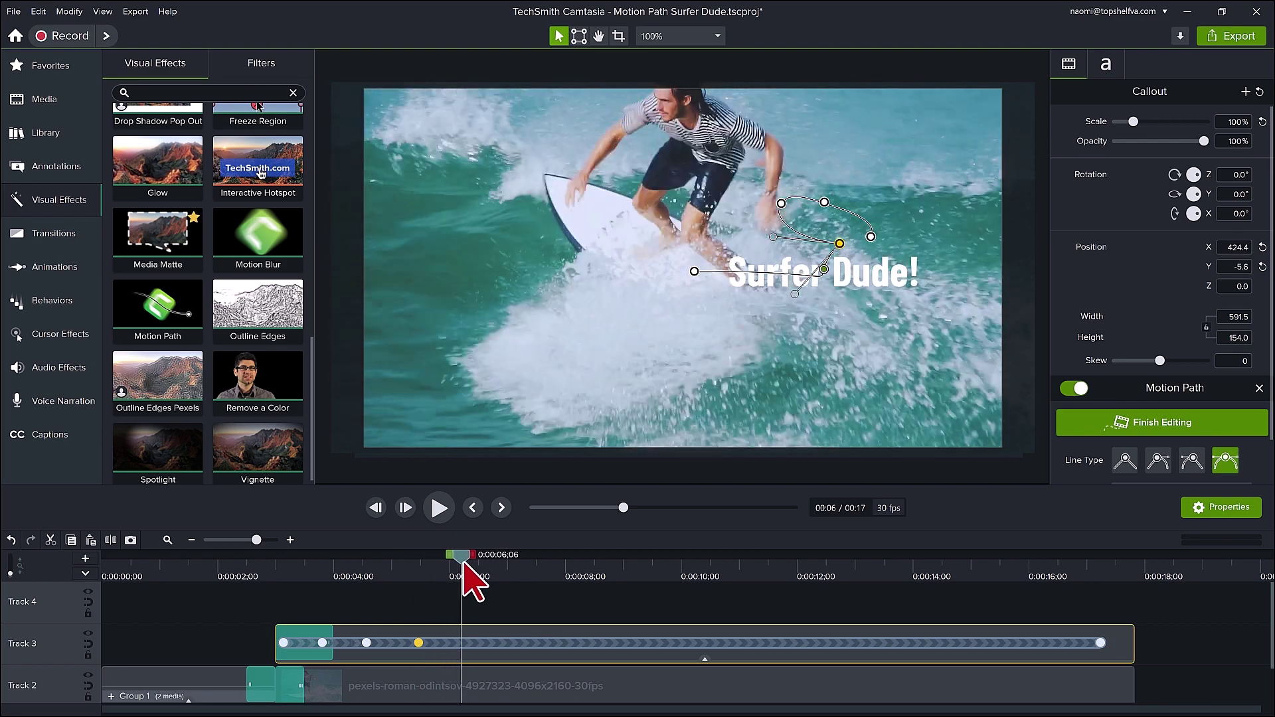
left_click_drag(808, 266, 879, 278)
Step: Add waypoints at 0:00:07;21 and 0:00:09;02, moving the title down-left then up-left, and reshape the curve
left_click_drag(460, 556, 561, 558)
left_click_drag(878, 277, 864, 294)
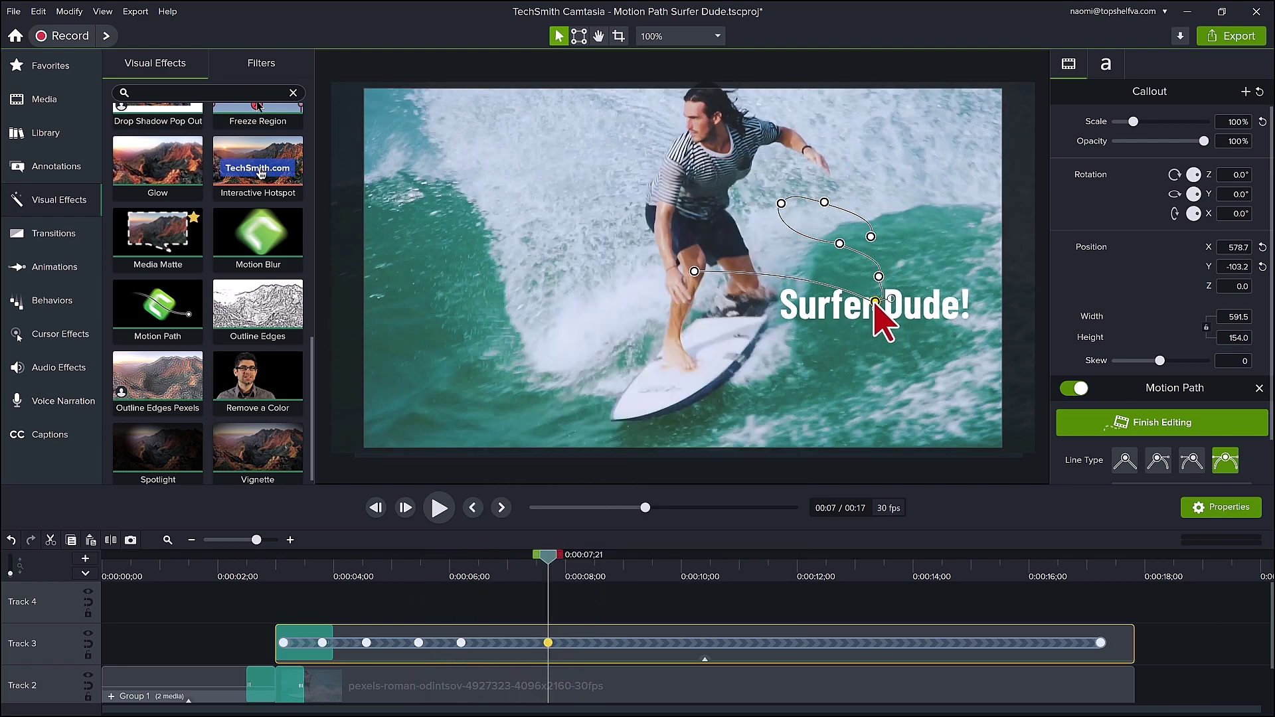
left_click_drag(547, 557, 627, 556)
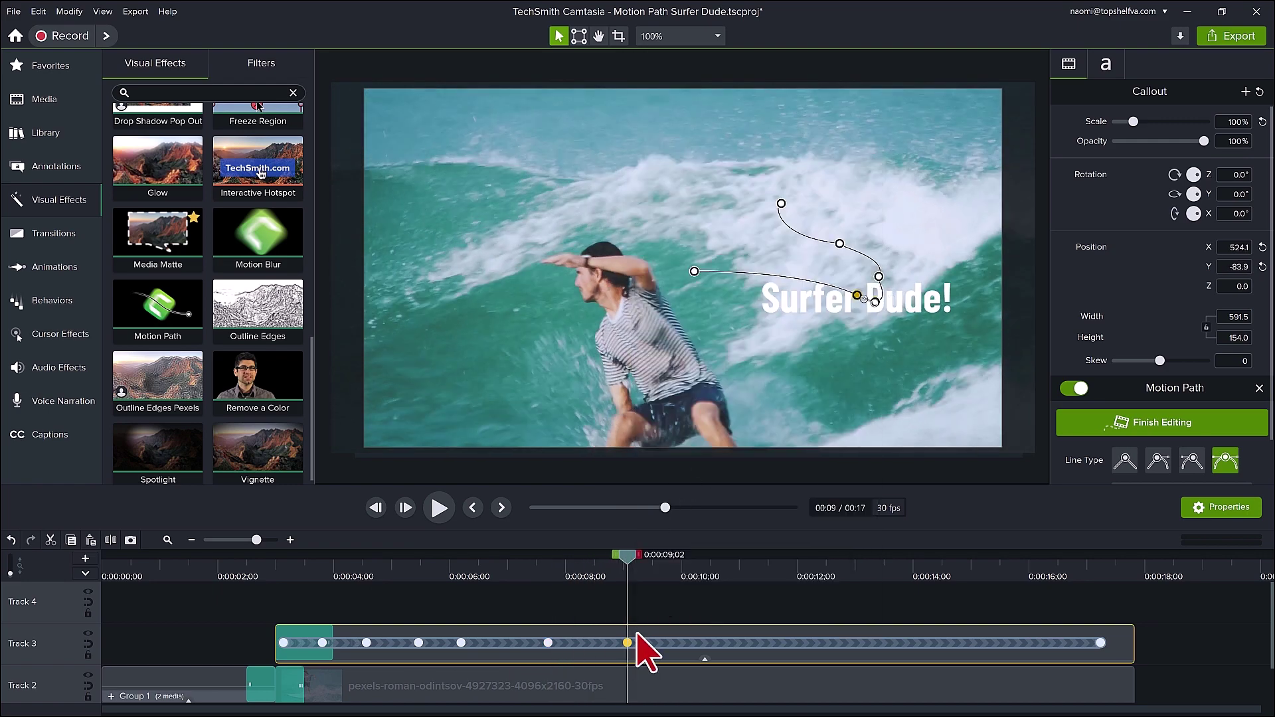
left_click_drag(875, 302, 741, 243)
left_click_drag(789, 198, 791, 178)
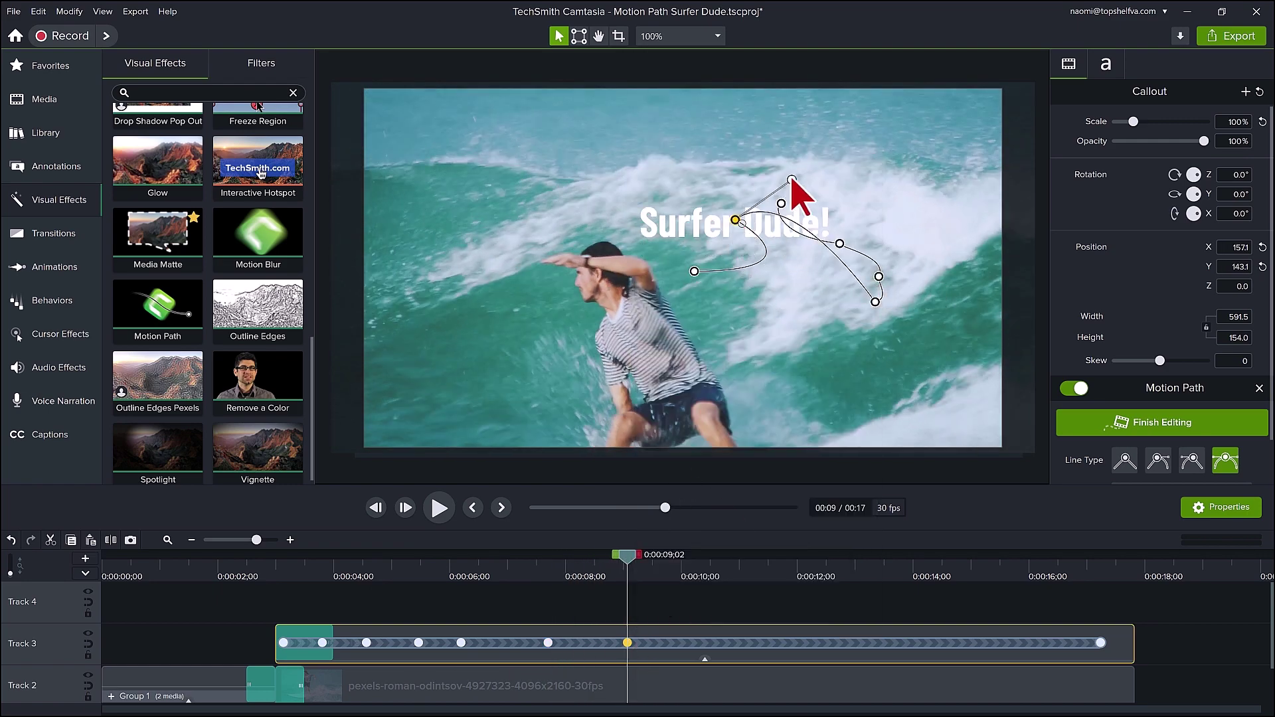
Step: Add a waypoint at 14 seconds moving the title up and right, plus another at 0:00:14;25
left_click(691, 566)
right_click(688, 642)
key("Escape")
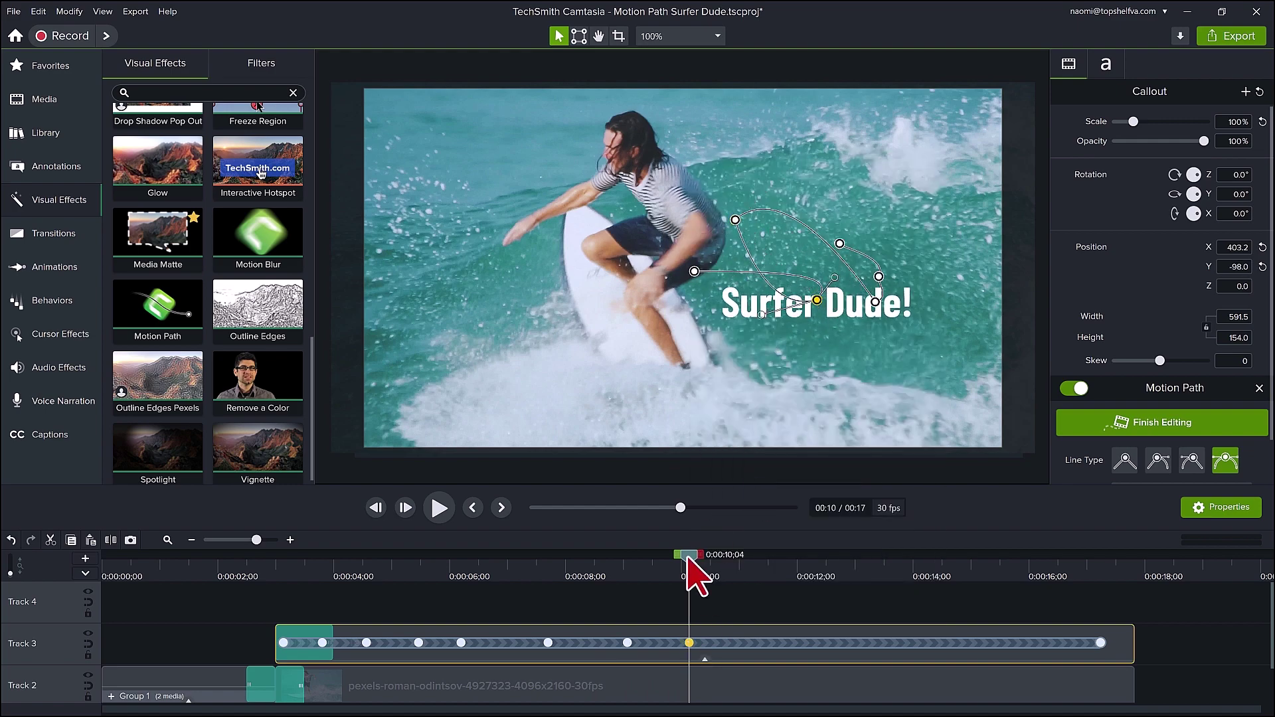
left_click_drag(688, 558, 686, 560)
left_click_drag(789, 556, 846, 628)
left_click_drag(849, 557, 910, 557)
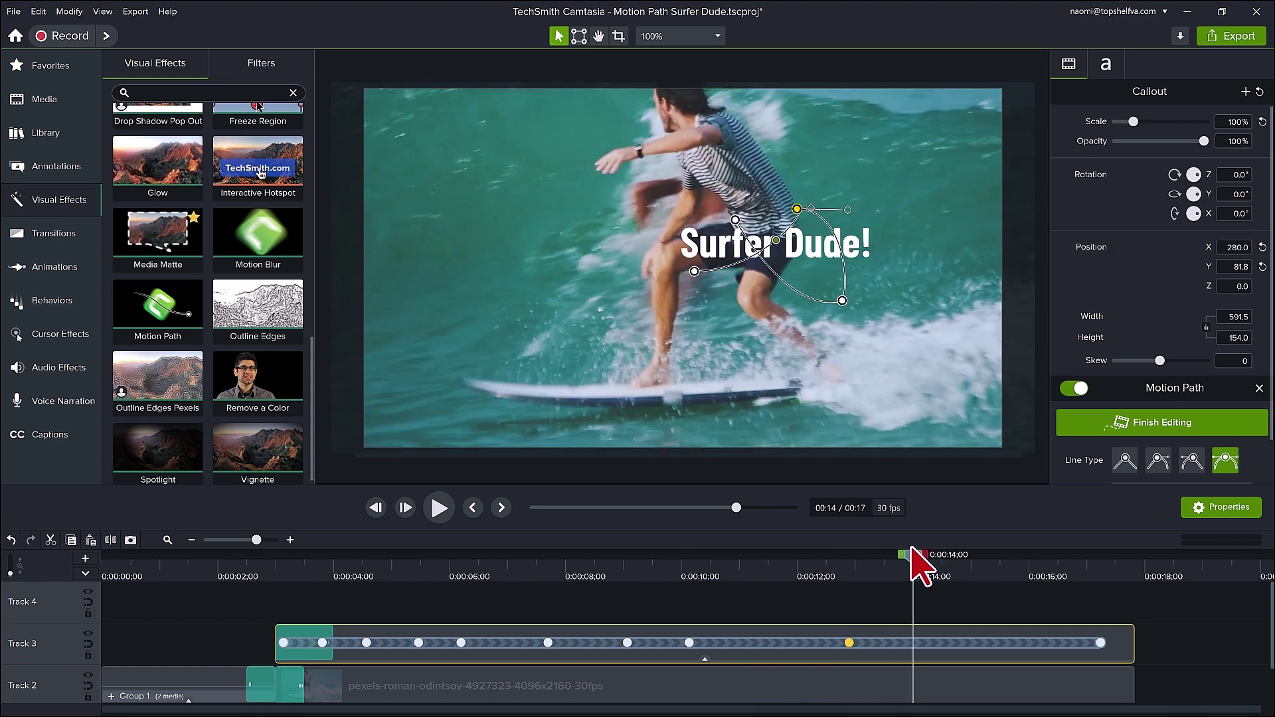
left_click_drag(711, 233, 863, 130)
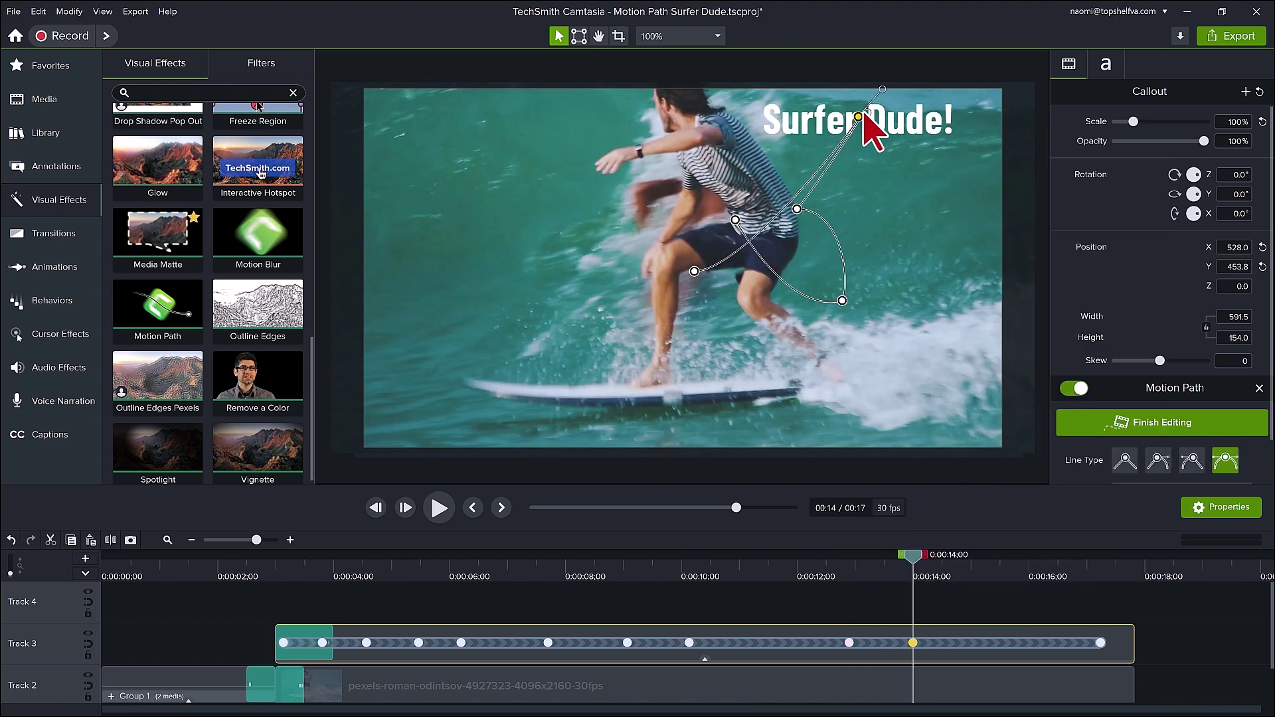
left_click_drag(913, 556, 422, 565)
right_click(966, 643)
left_click(976, 620)
Step: Play back the callout animation from the start, pause at 0:00:08;26, and show its path again
key("ctrl+alt+Left")
key("space")
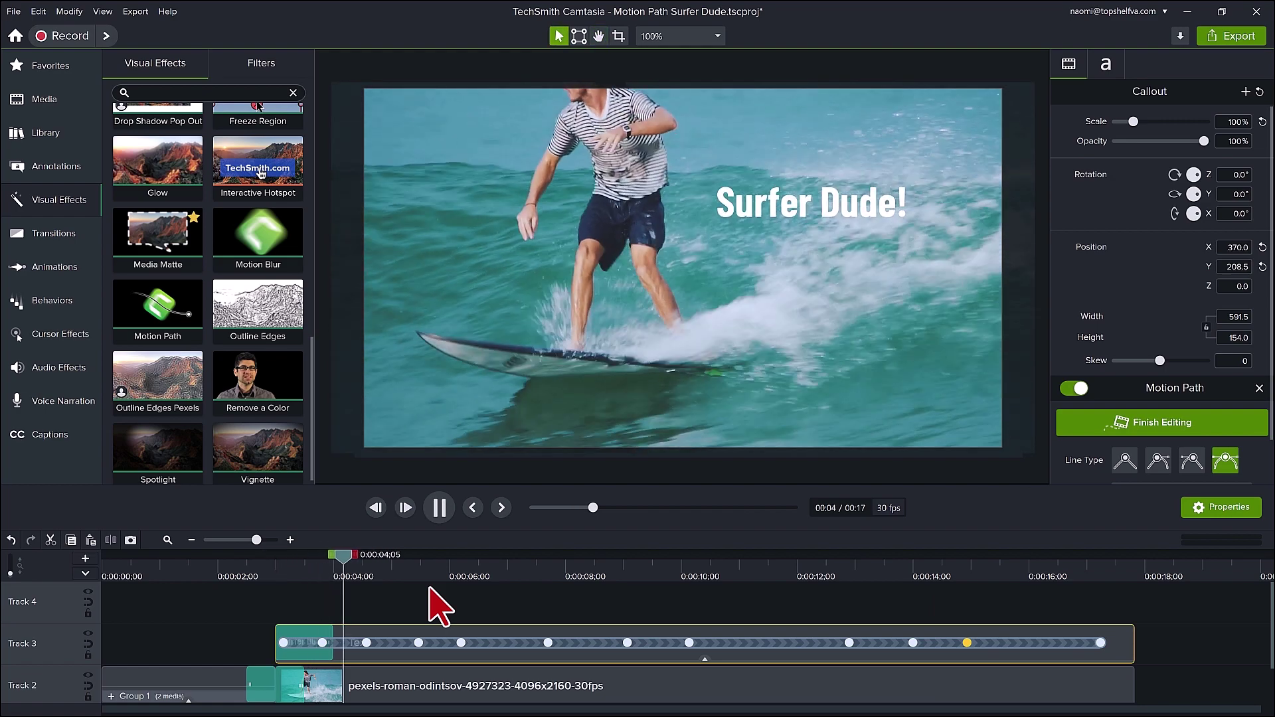
left_click(429, 588)
key("space")
left_click(460, 642)
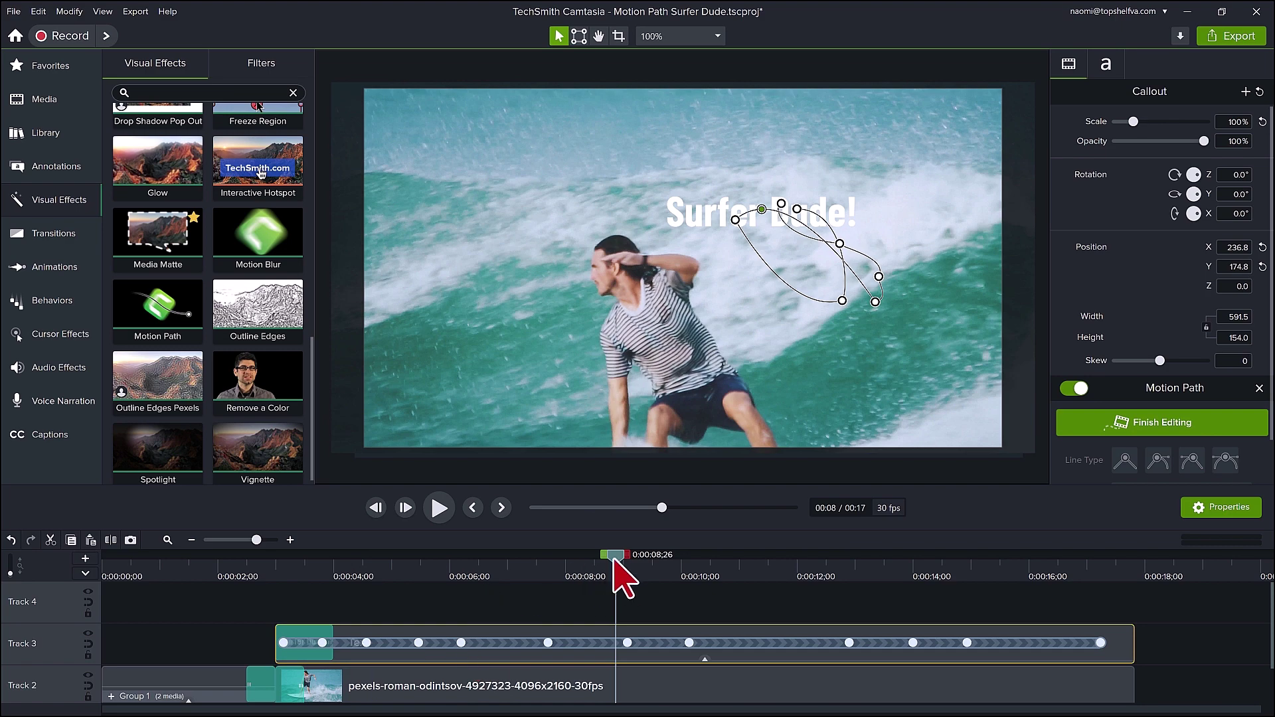
Step: Move the path point near 9 seconds up-left, then shift its keyframe later and the point down-right
left_click_drag(613, 557, 624, 586)
left_click(626, 642)
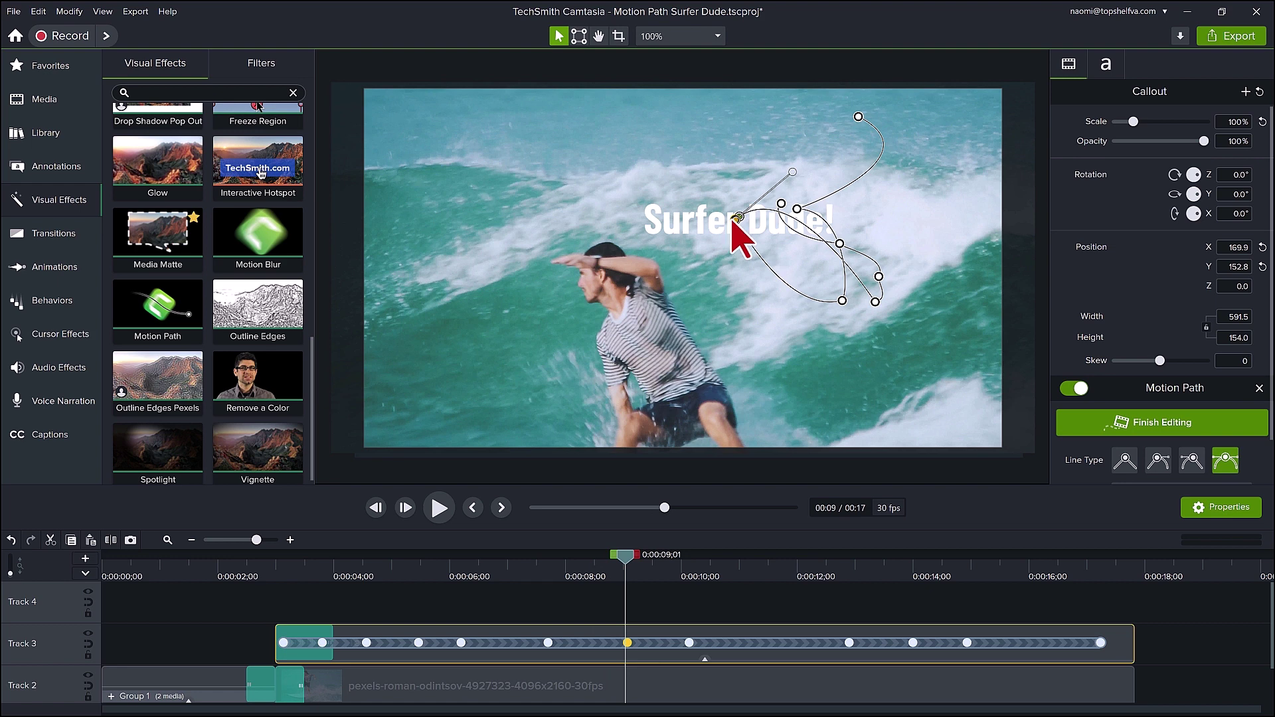
left_click_drag(732, 221, 713, 195)
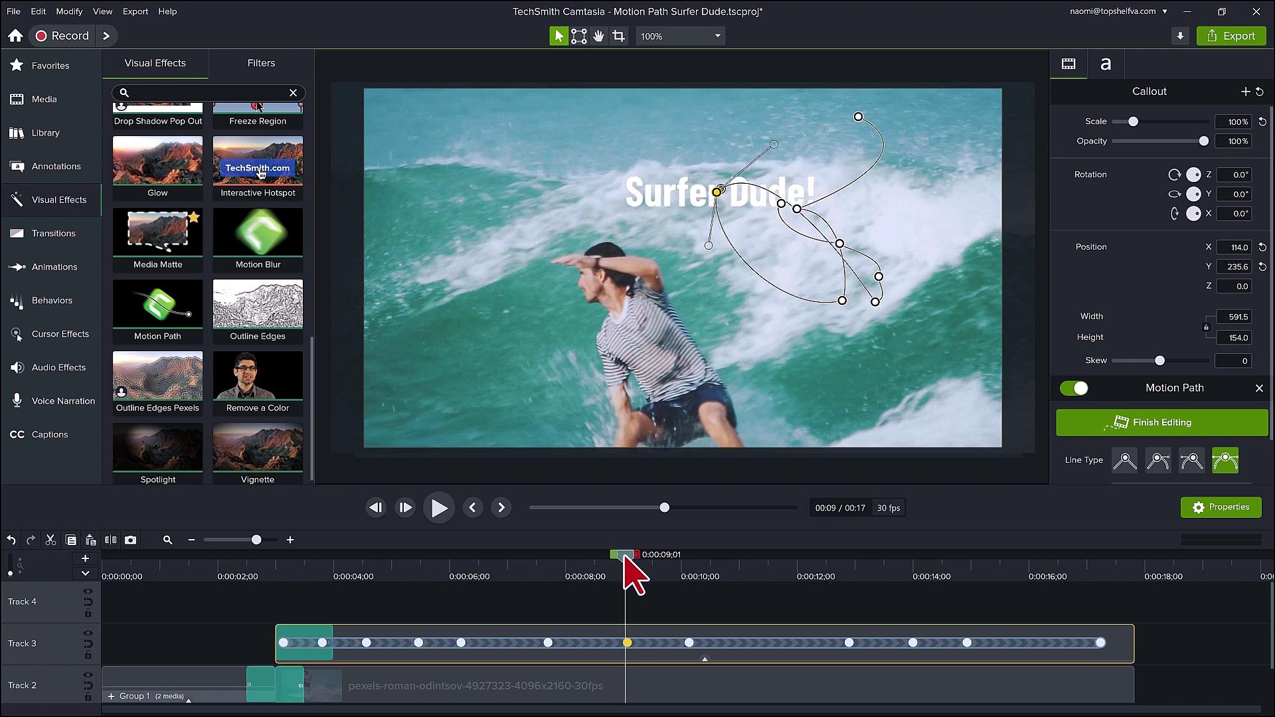
left_click_drag(631, 569, 458, 583)
key("space")
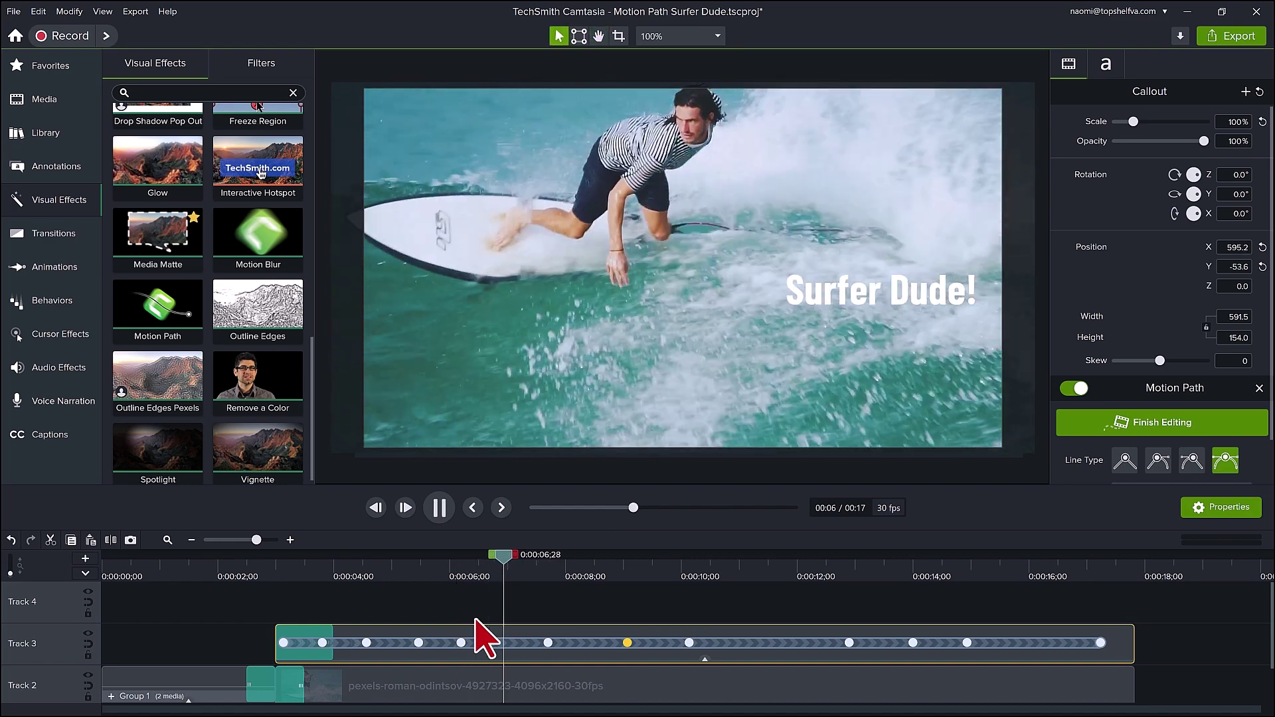
key("space")
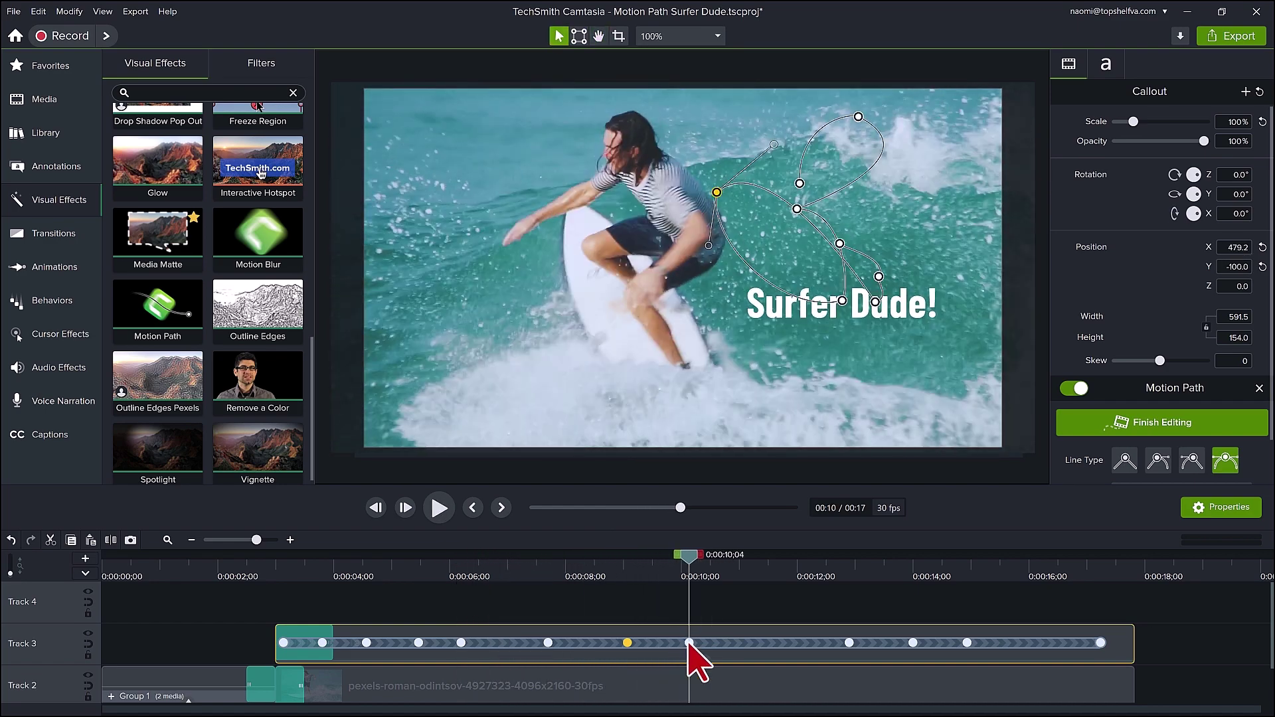
left_click_drag(696, 643, 714, 642)
left_click_drag(842, 300, 882, 320)
Step: Preview from 7.5 seconds, move the keyframe later, nudge the point right and up, and adjust the first segment's curve
left_click_drag(697, 569, 518, 597)
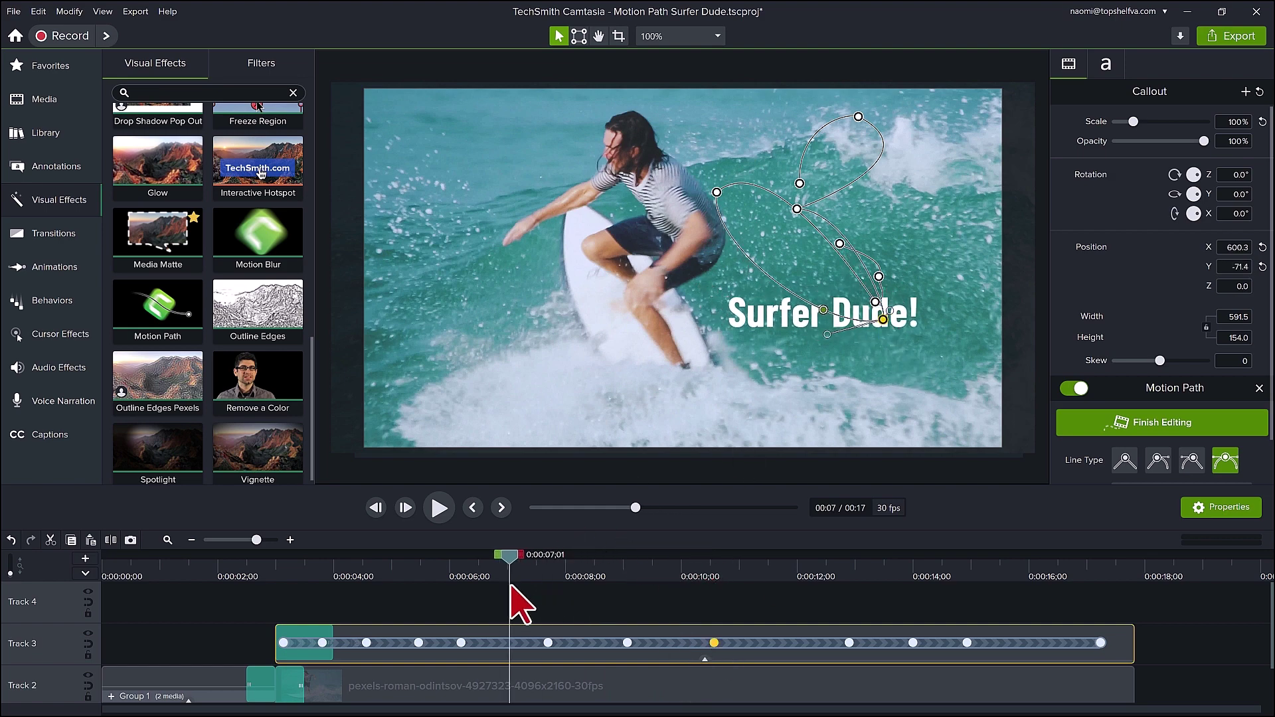
key("space")
key("space")
left_click_drag(714, 643, 763, 643)
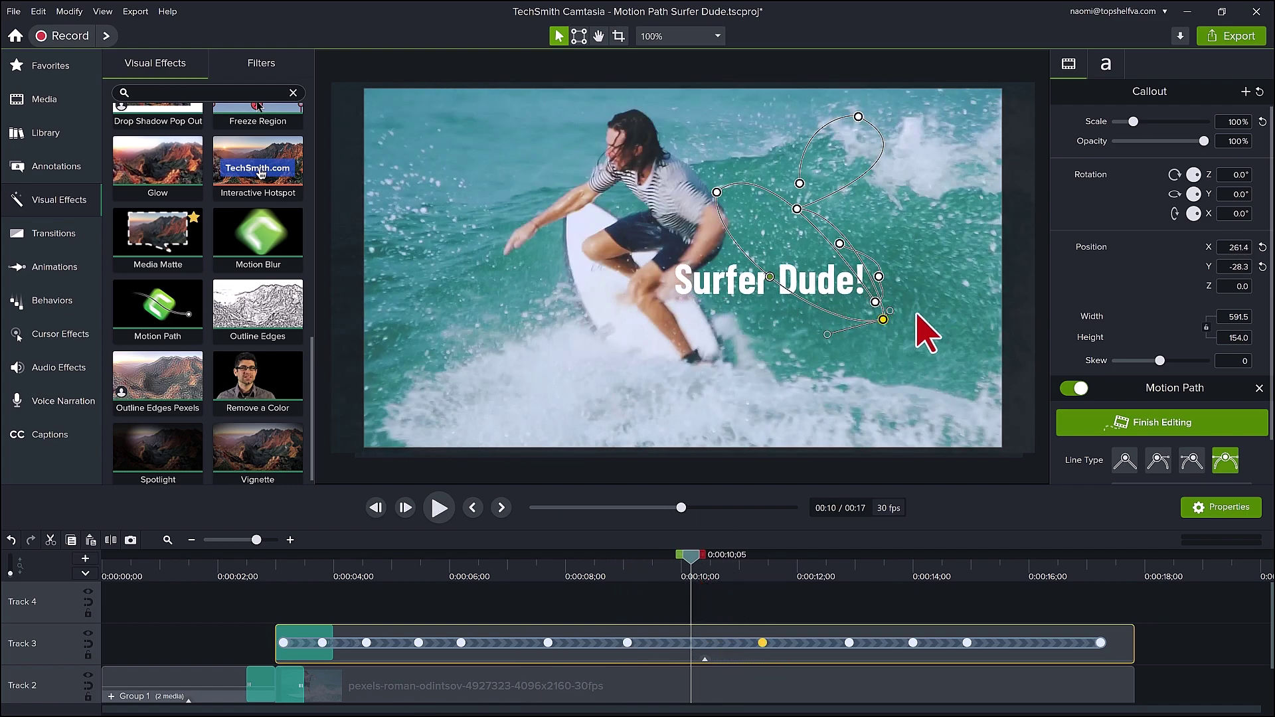
left_click_drag(884, 320, 890, 384)
left_click_drag(929, 315, 941, 287)
left_click_drag(684, 558, 804, 602)
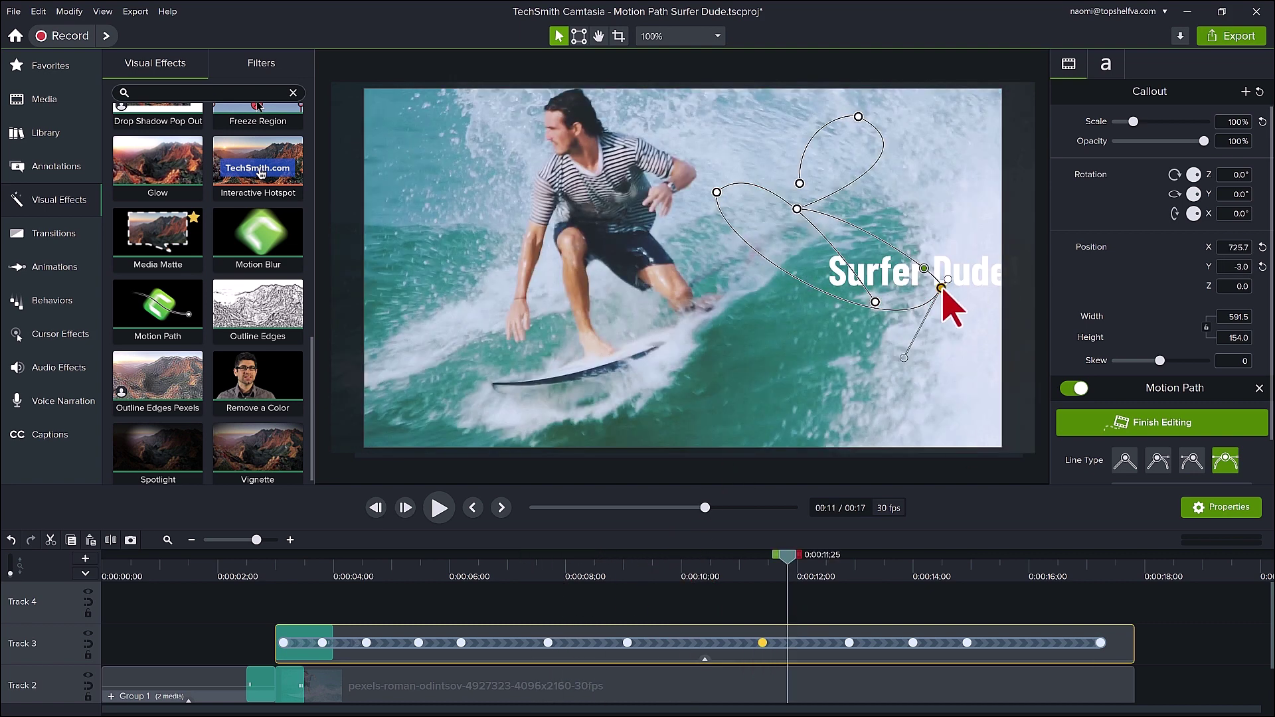
left_click_drag(942, 290, 888, 306)
Step: Add a new path keyframe at 0:00:10;02, move it up and right, and shift it slightly later
left_click_drag(795, 570, 684, 609)
left_click_drag(696, 565, 684, 566)
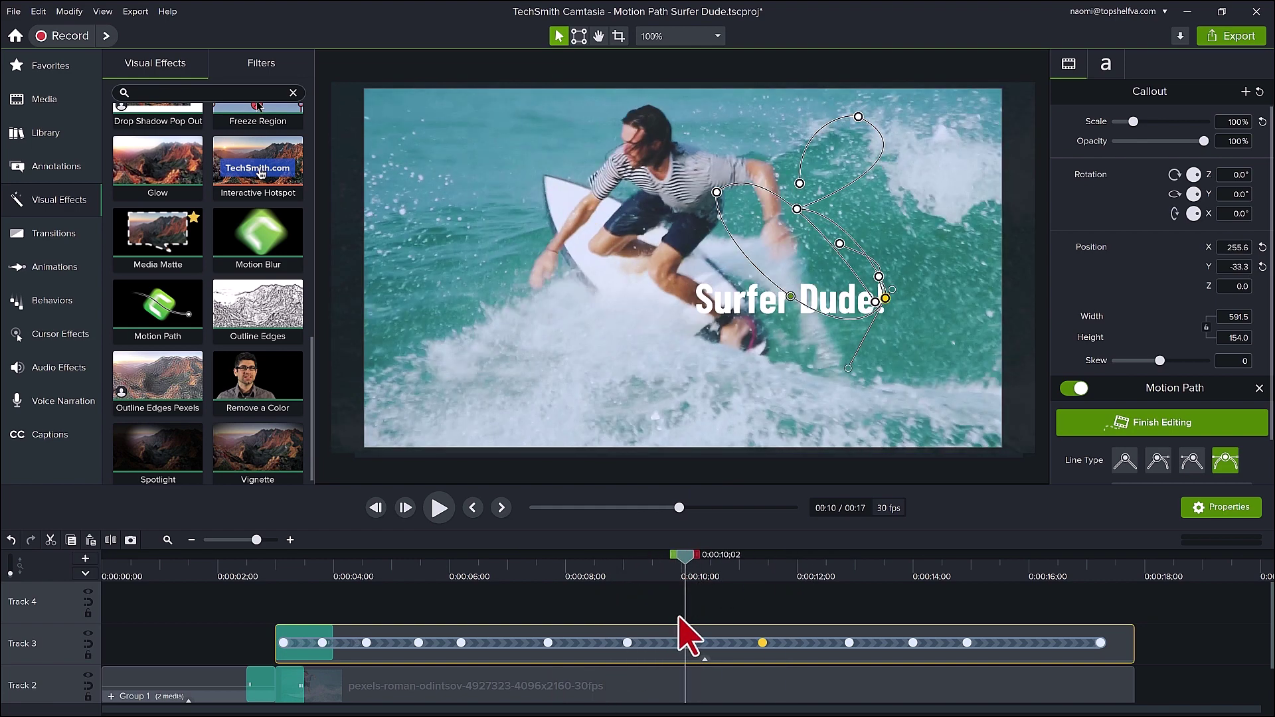
right_click(685, 642)
left_click(728, 473)
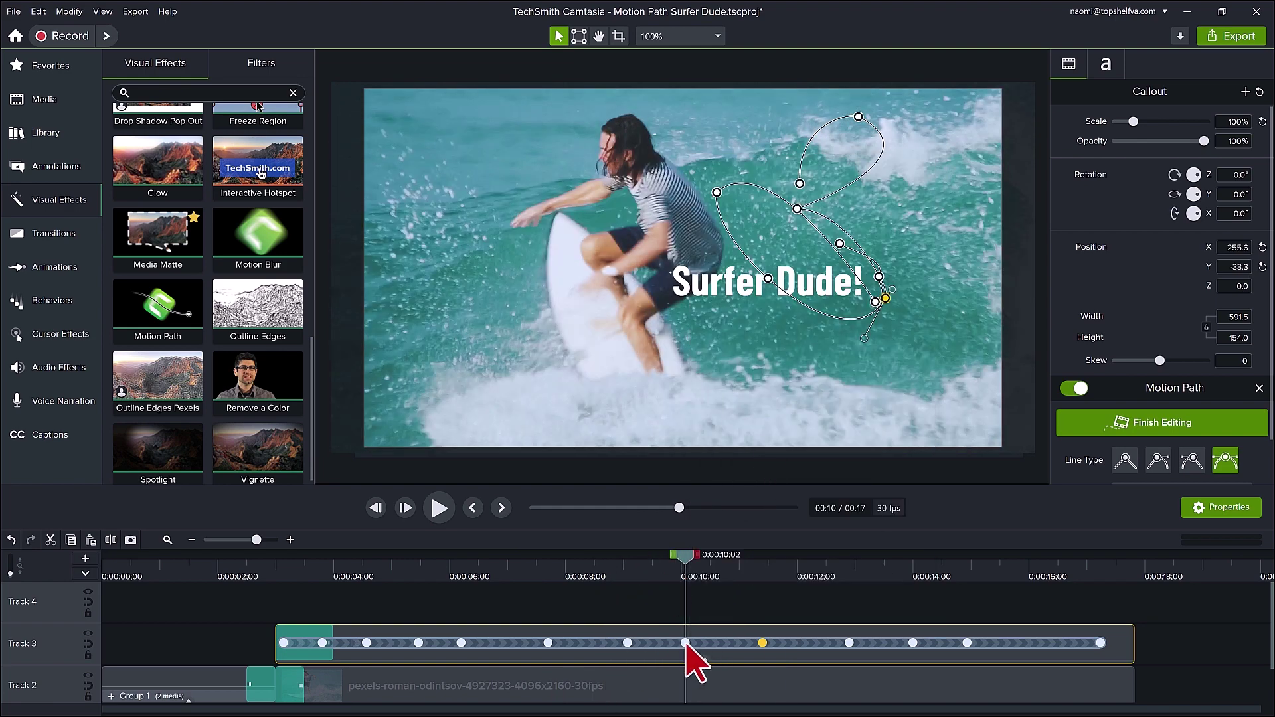
left_click(685, 643)
left_click_drag(788, 272, 844, 241)
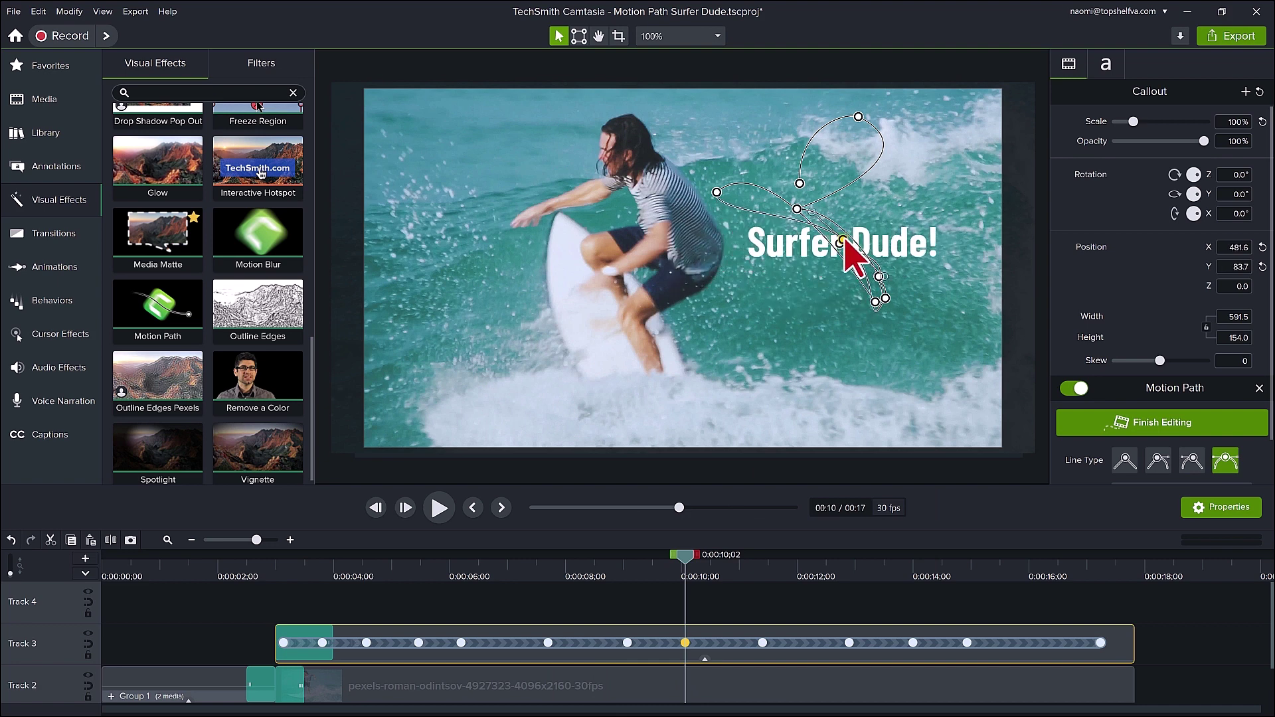
left_click_drag(685, 643, 690, 644)
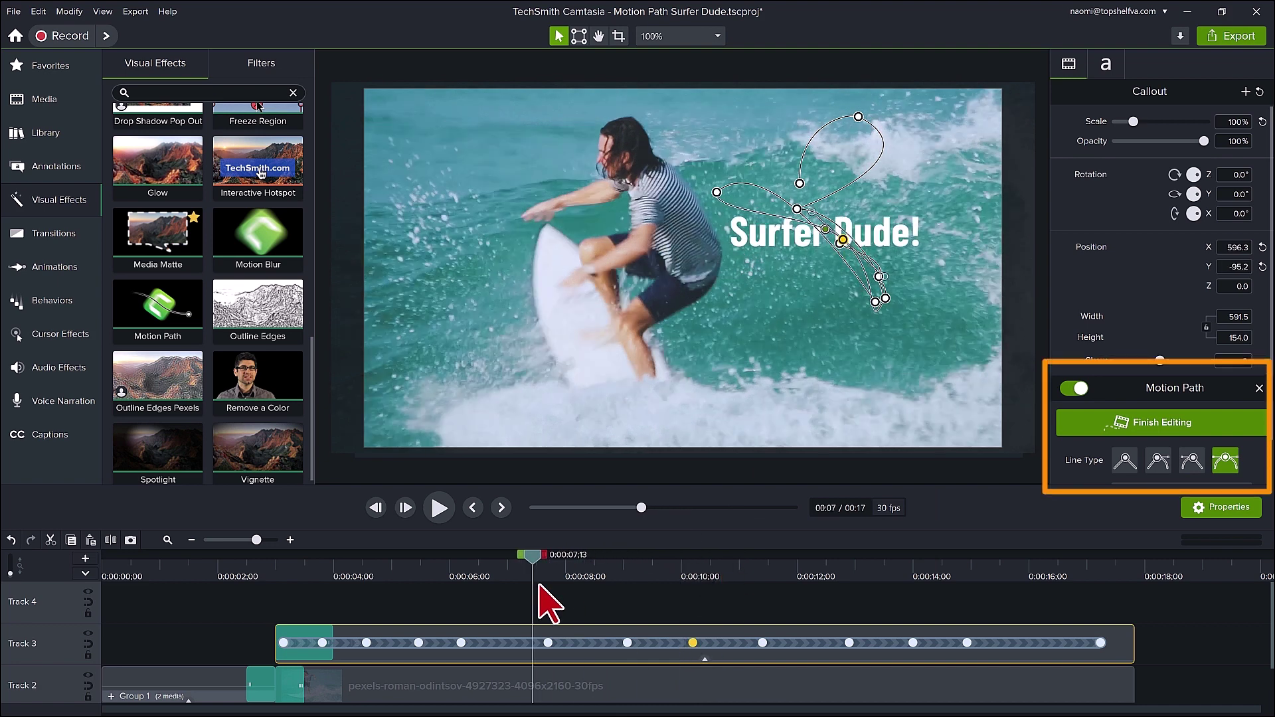
Step: Play the revised Surfer Dude! callout animation to review it
key("space")
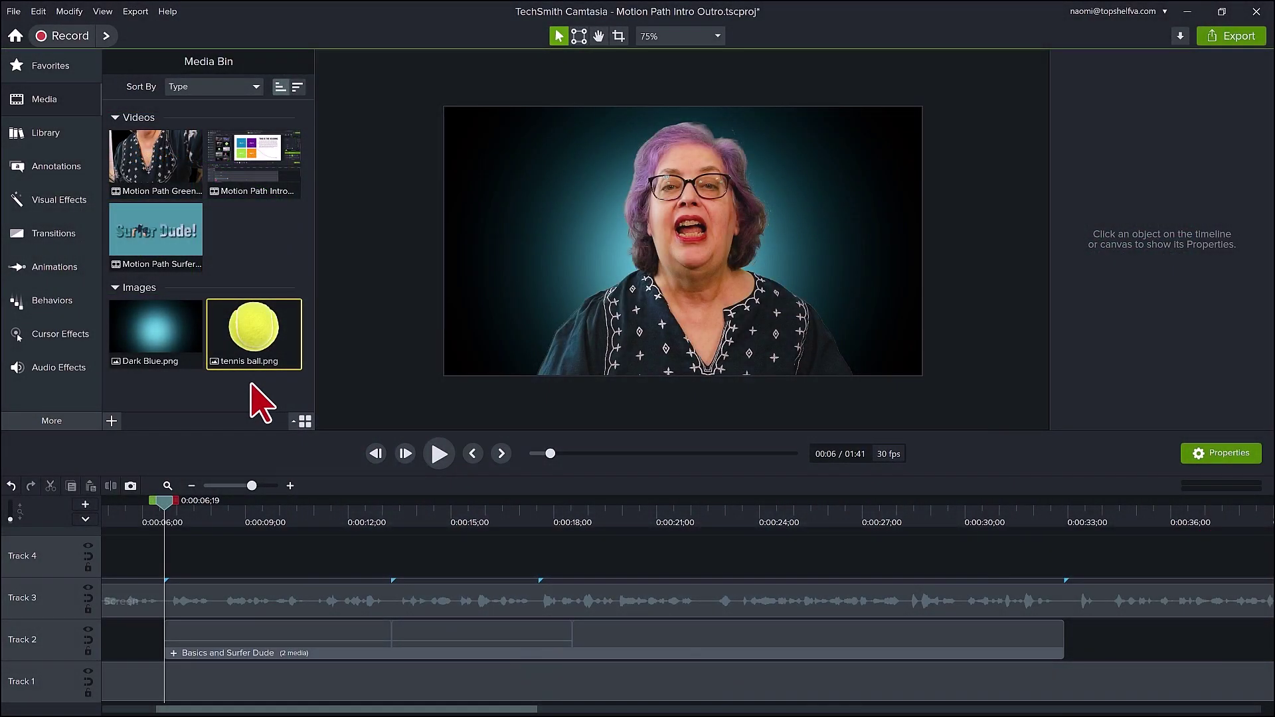
Step: Add tennis ball.png at the playhead, shrink it to 9.6%, and extend its clip to about 0:33
right_click(259, 343)
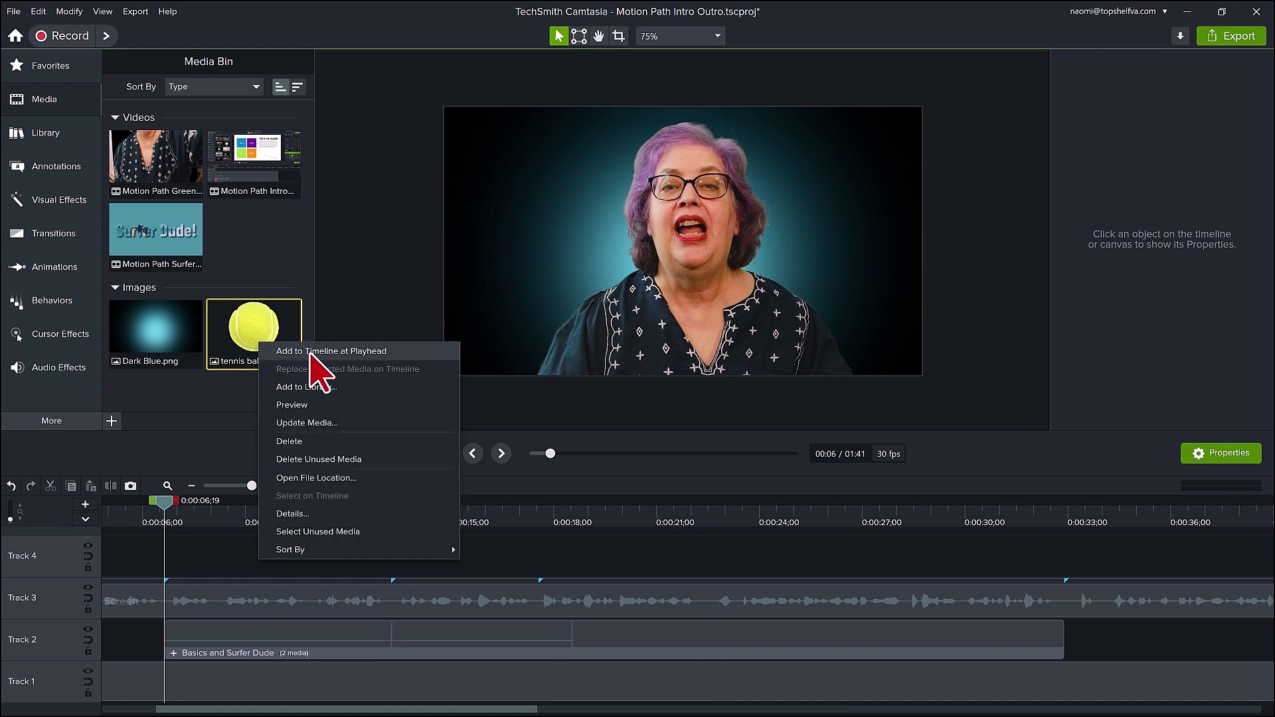
left_click(312, 352)
left_click_drag(815, 106, 606, 336)
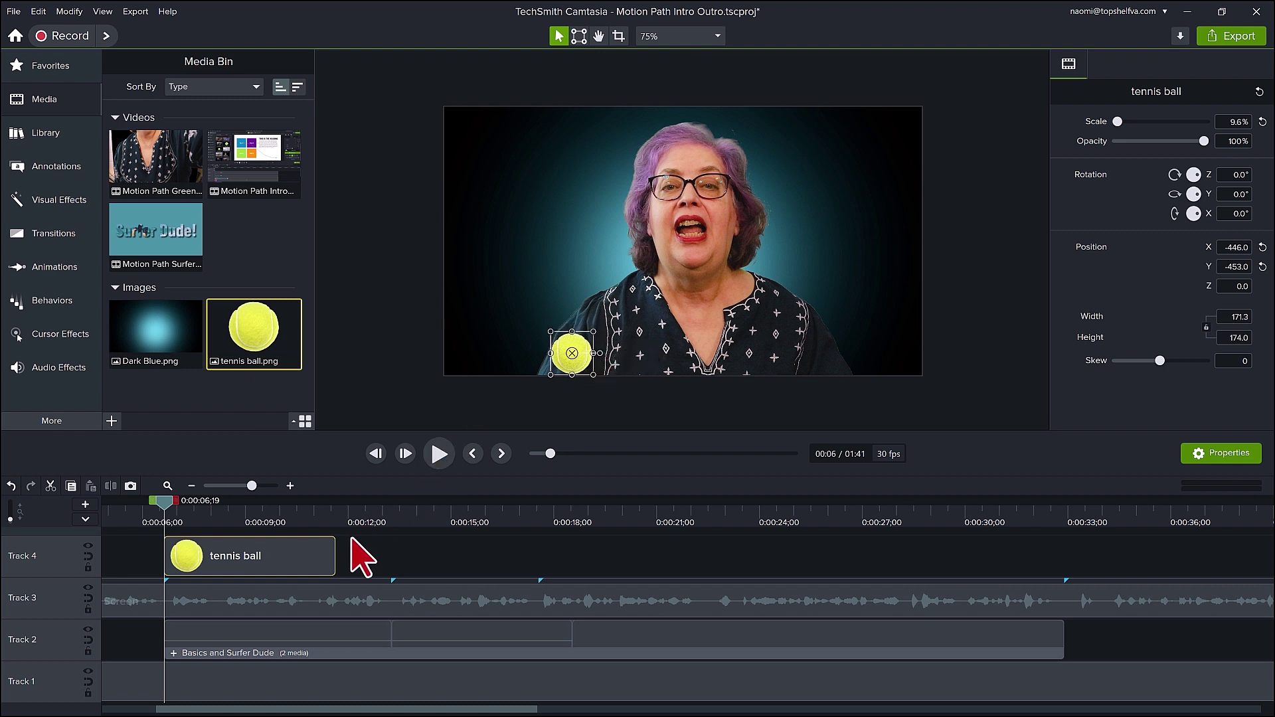
left_click_drag(334, 556, 983, 558)
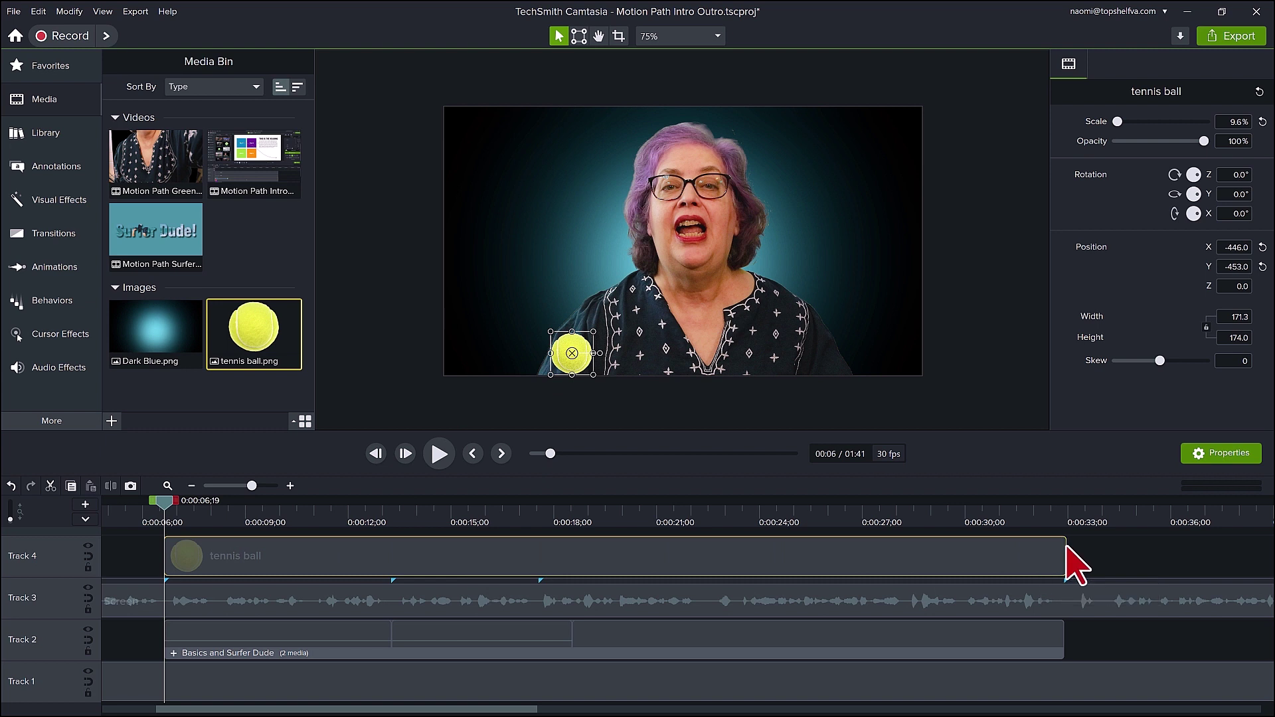
Step: Apply Motion Path to the tennis ball and place its end point past the right edge near 0:00:28
left_click(61, 216)
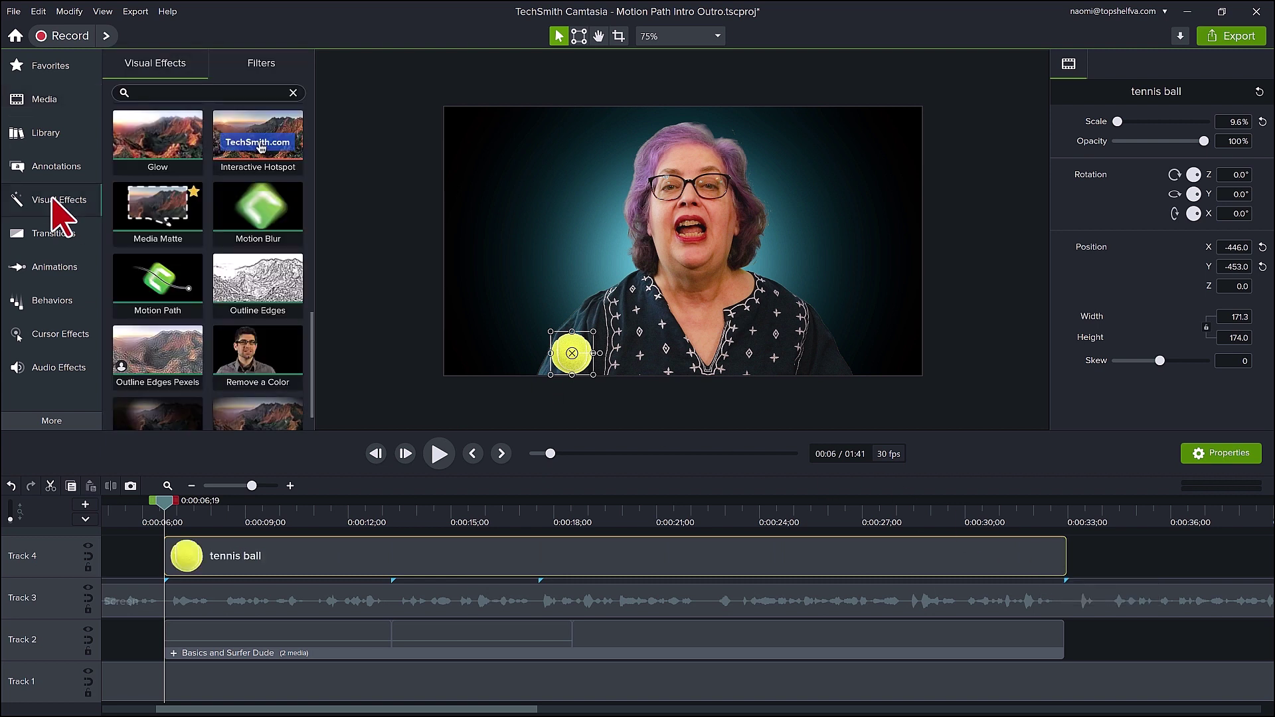
left_click_drag(157, 282, 199, 557)
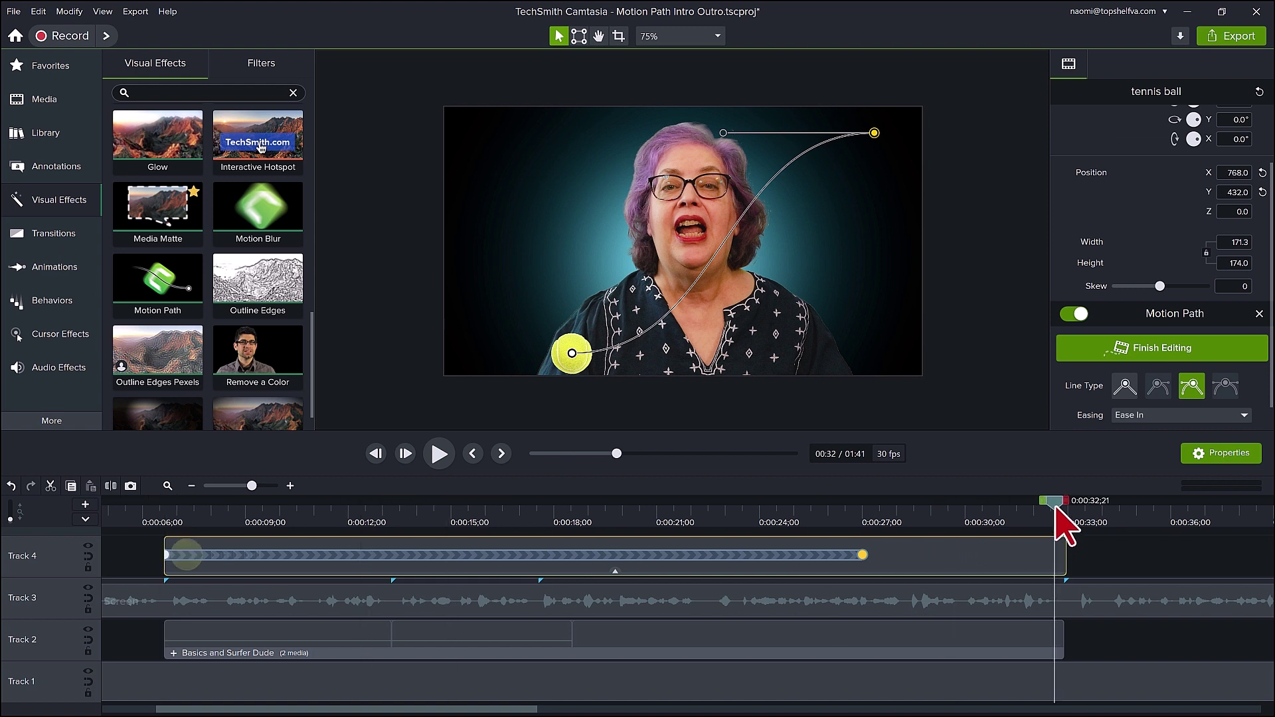
left_click_drag(1056, 508, 929, 522)
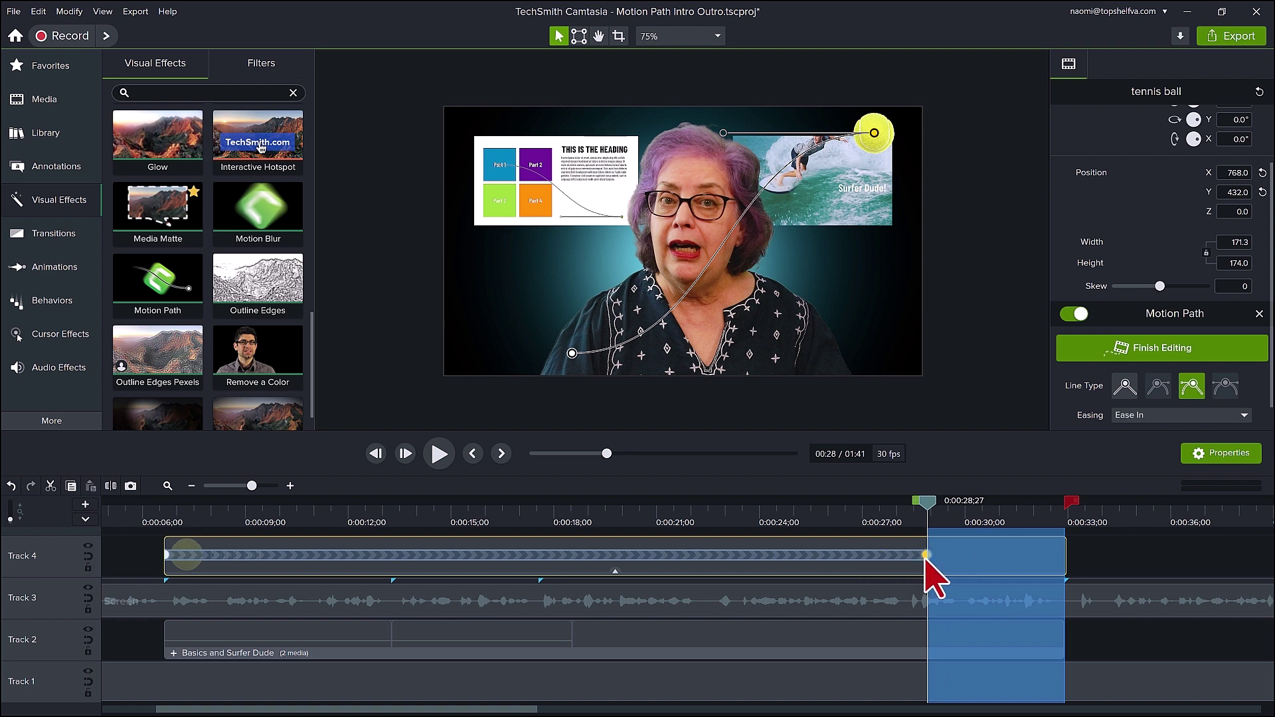
left_click(168, 558)
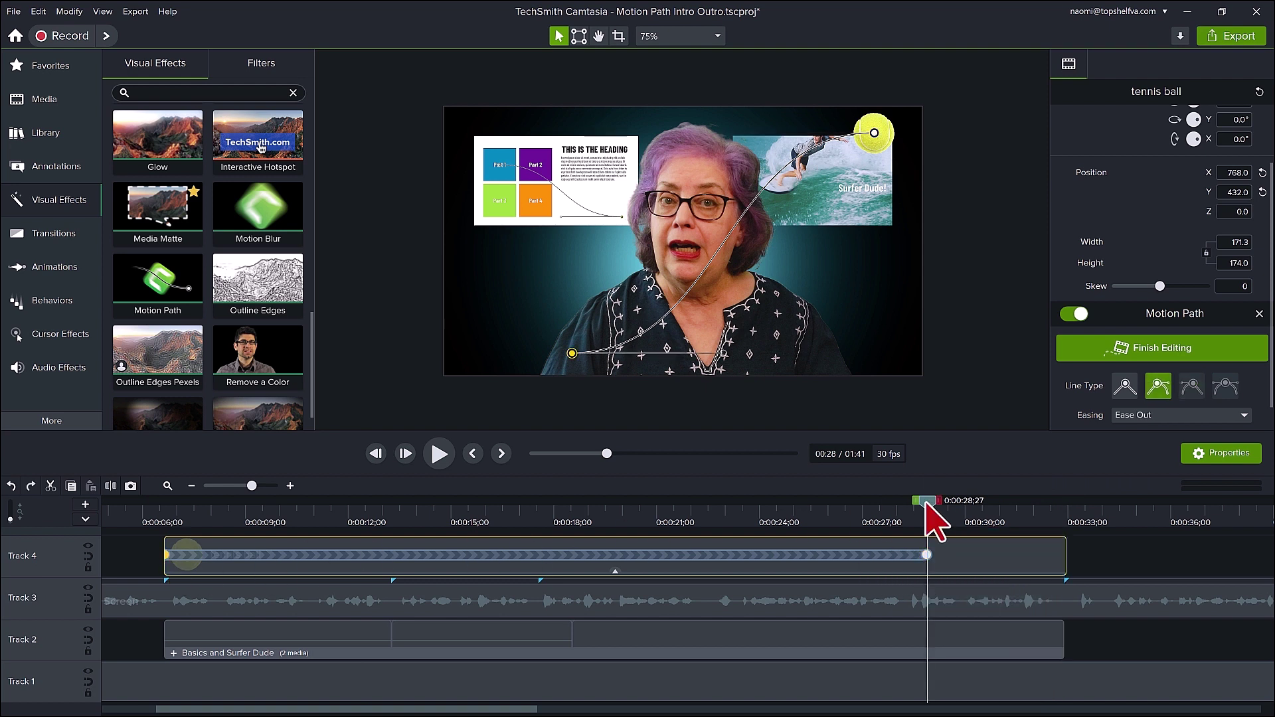
left_click_drag(930, 503, 177, 543)
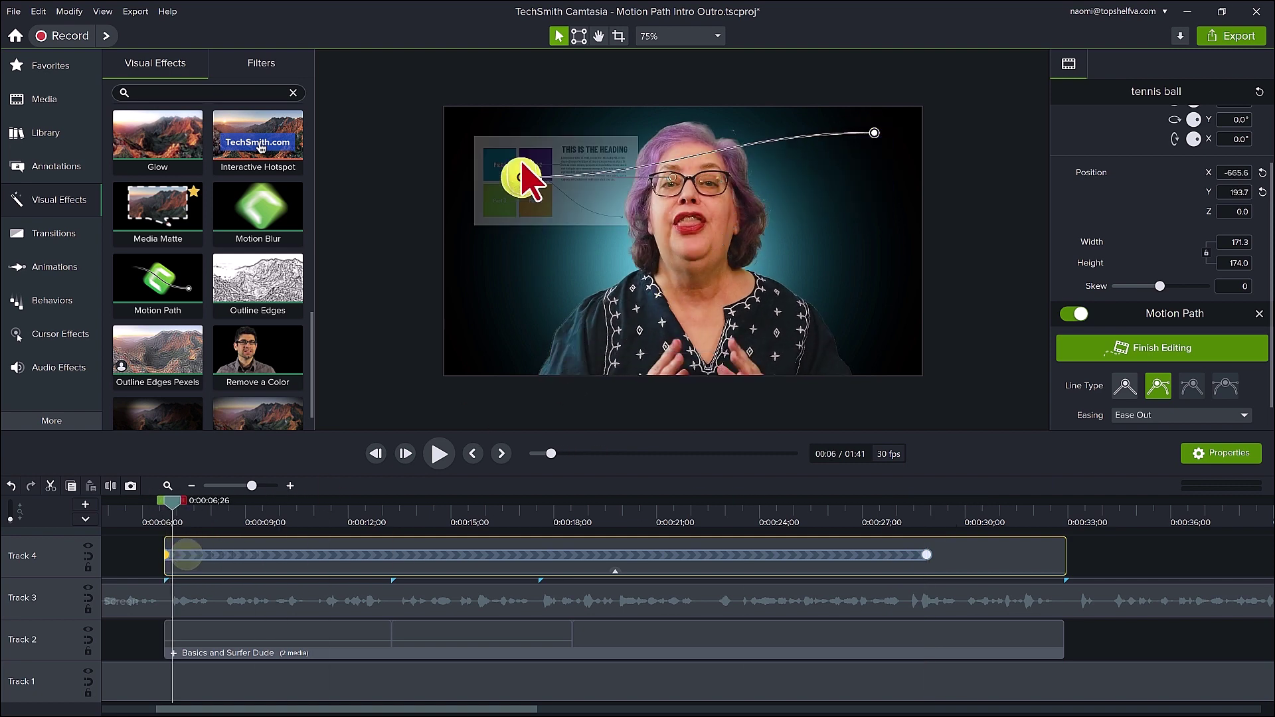
left_click_drag(819, 503, 923, 546)
left_click_drag(874, 133, 1002, 335)
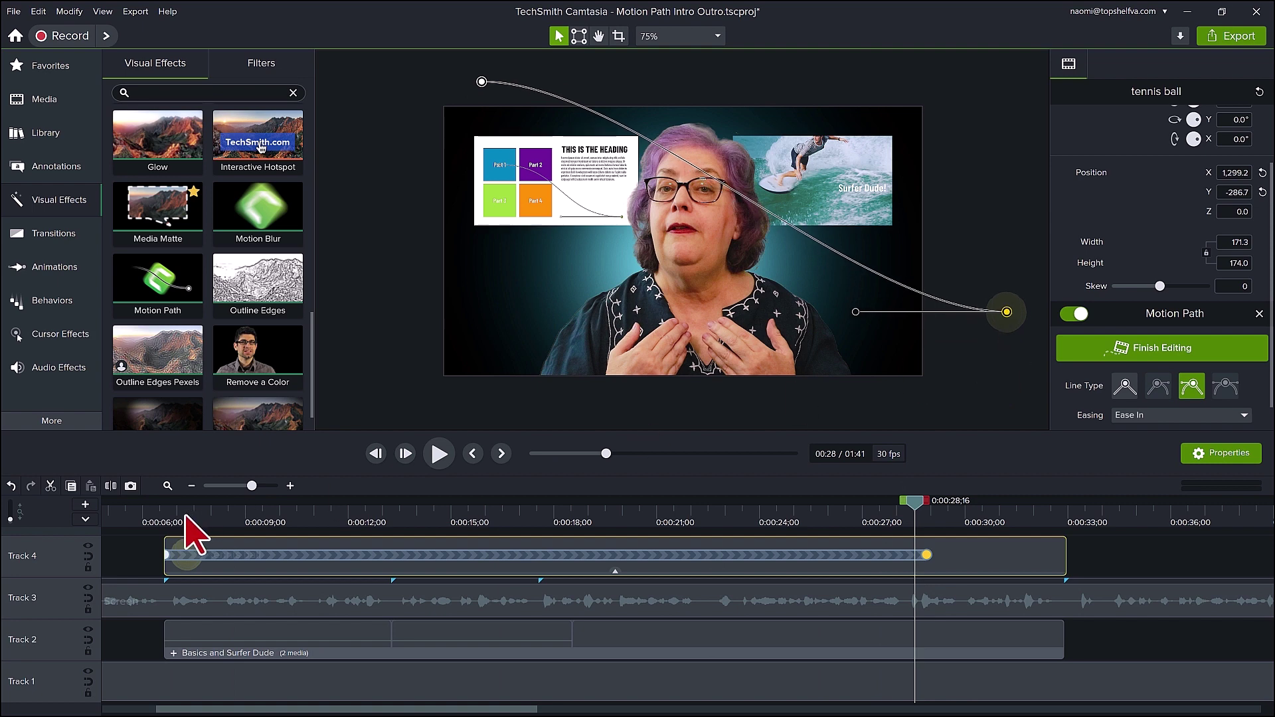
Step: Add ball path points at about 7 s, 0:00:09;12 and 0:00:10;20, placing it over the top-left chart
left_click(209, 531)
left_click_drag(484, 84, 469, 230)
left_click(259, 557)
left_click_drag(603, 250, 649, 228)
left_click(302, 517)
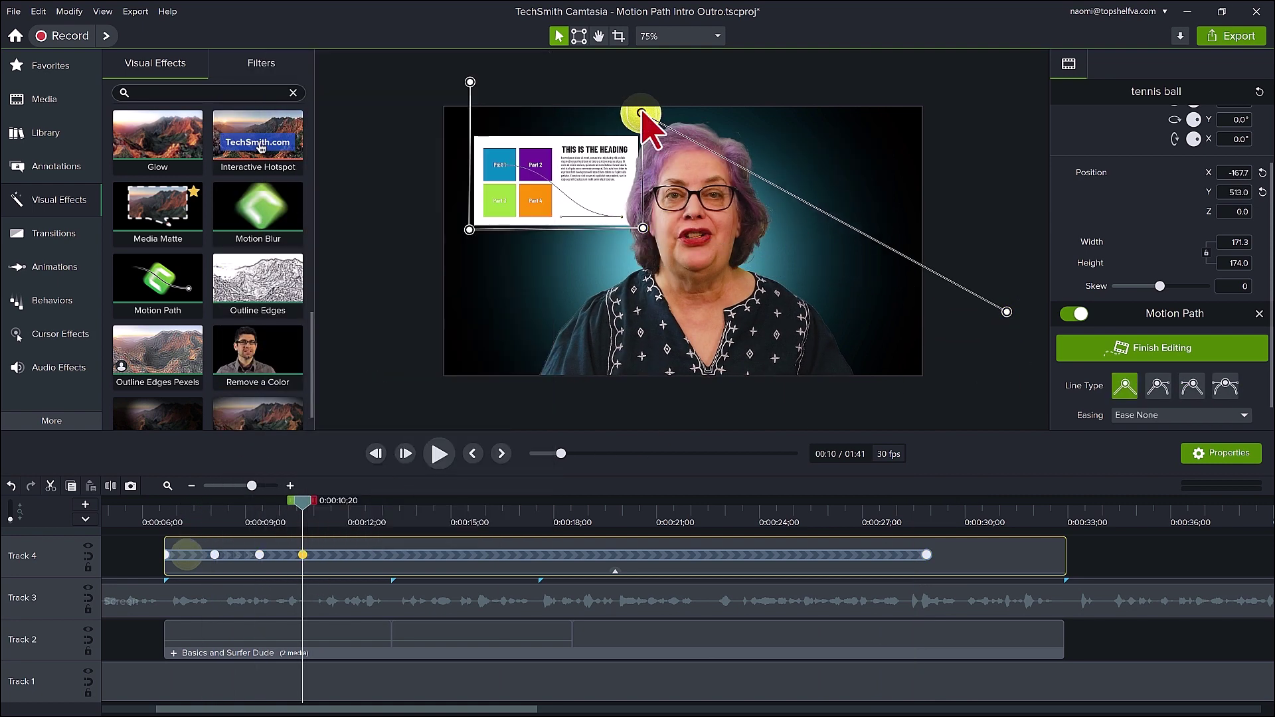
left_click(342, 535)
left_click_drag(640, 131, 460, 132)
Step: Add points at 0:00:12;26, 0:00:13;27 and 0:00:15;28, moving the ball top right near the surfer
left_click(378, 556)
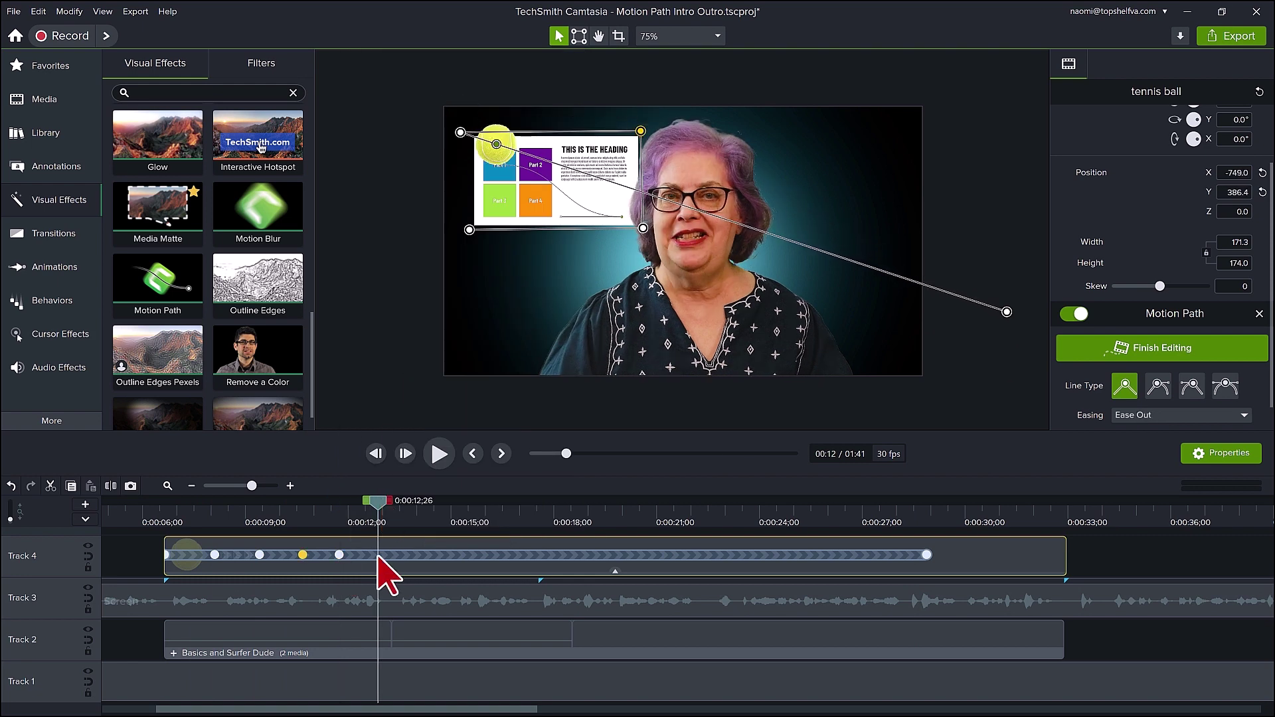
left_click(414, 515)
left_click_drag(500, 232, 903, 126)
right_click(449, 517)
left_click(489, 475)
left_click(484, 511)
left_click(518, 511)
left_click_drag(734, 142, 741, 146)
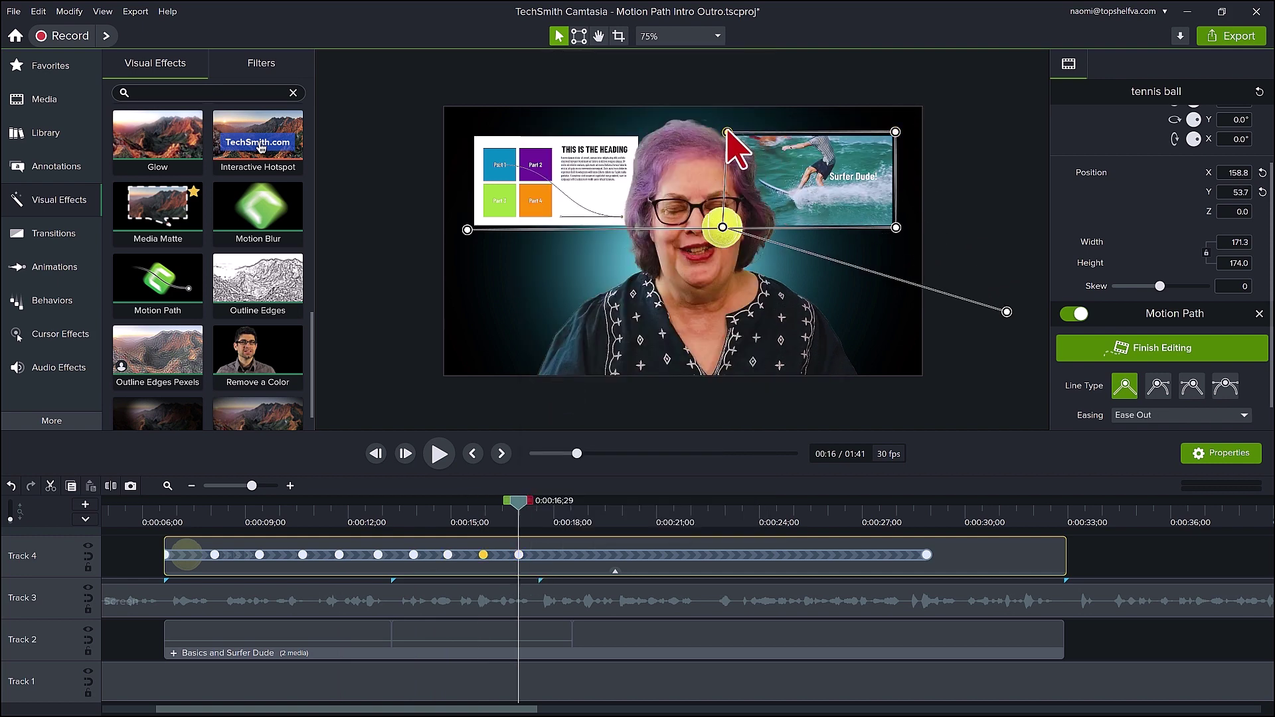
Step: Create bounce arcs by dropping the ball to the frame bottom and lifting it to the next peak
left_click(555, 512)
left_click_drag(722, 227, 516, 364)
left_click(589, 511)
right_click(620, 506)
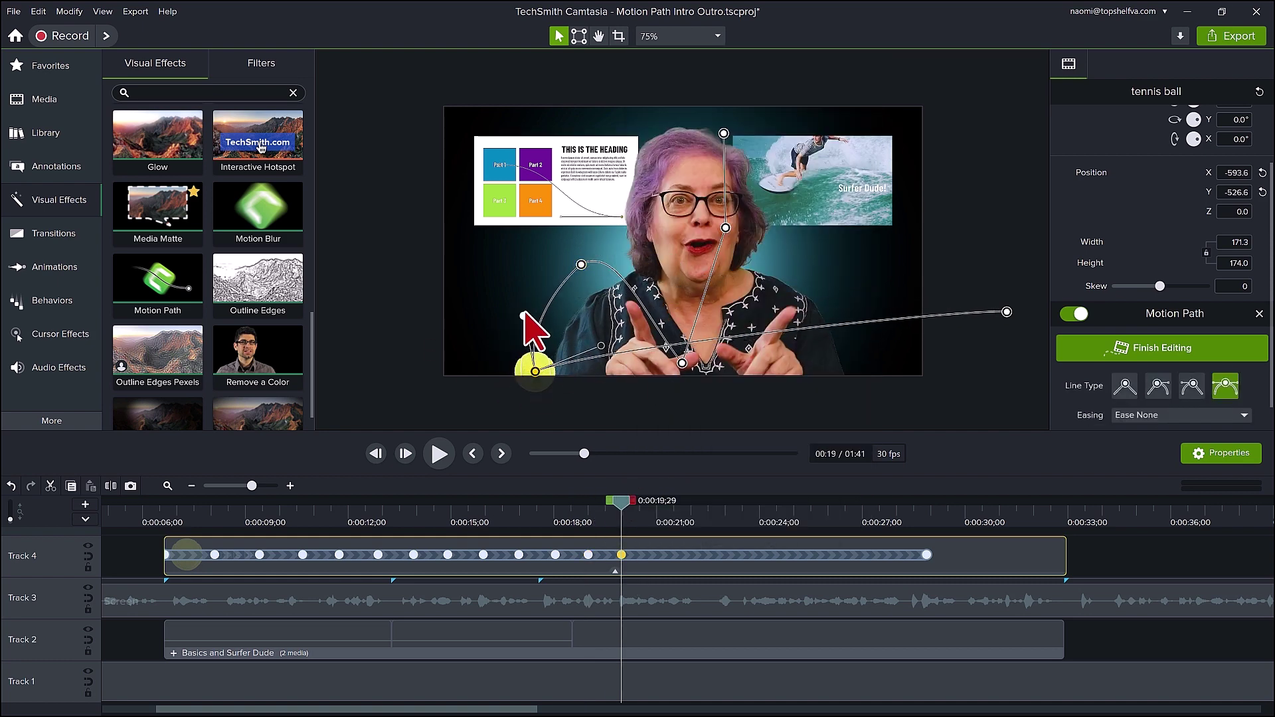
left_click(654, 511)
left_click_drag(674, 345, 458, 276)
left_click(686, 512)
left_click_drag(600, 281, 564, 235)
left_click(719, 511)
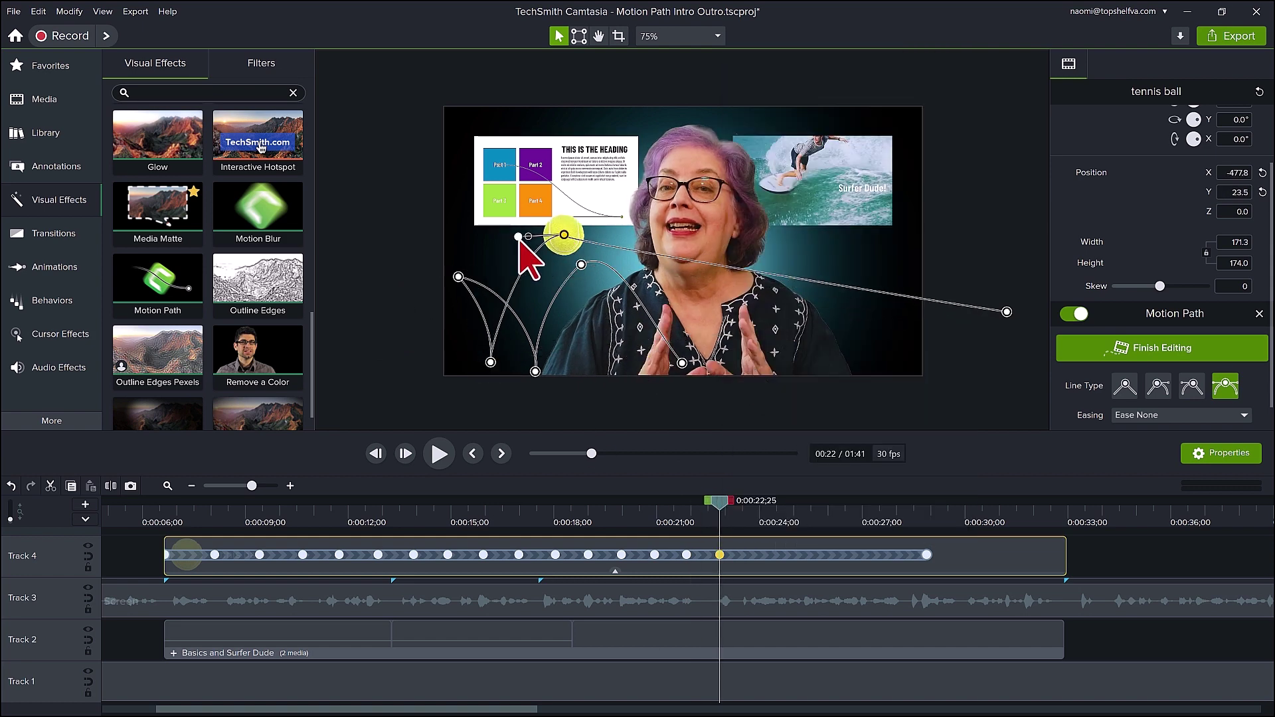
Step: Add the remaining bounces and send the ball past the right edge, easing in the final point
left_click(751, 511)
left_click_drag(639, 247, 673, 340)
left_click(785, 511)
right_click(793, 342)
left_click(843, 364)
left_click_drag(754, 341, 714, 245)
left_click(816, 511)
left_click(852, 512)
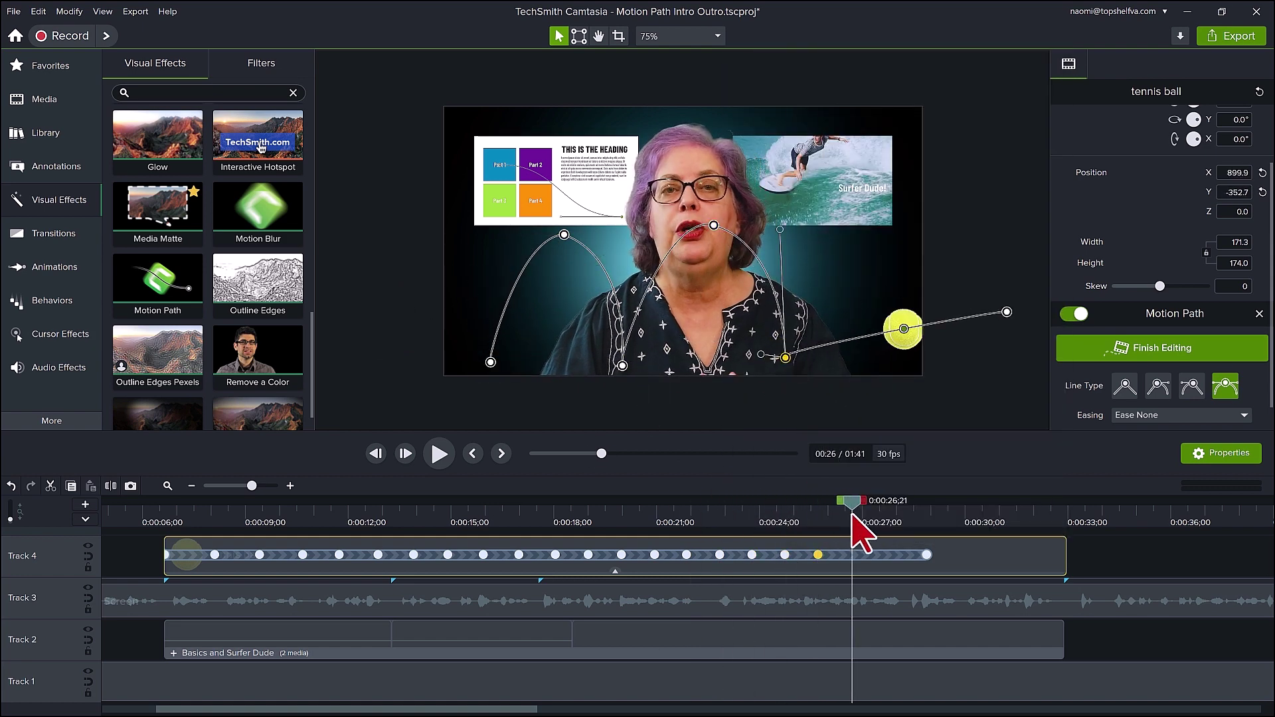
left_click(885, 510)
left_click_drag(907, 248, 898, 359)
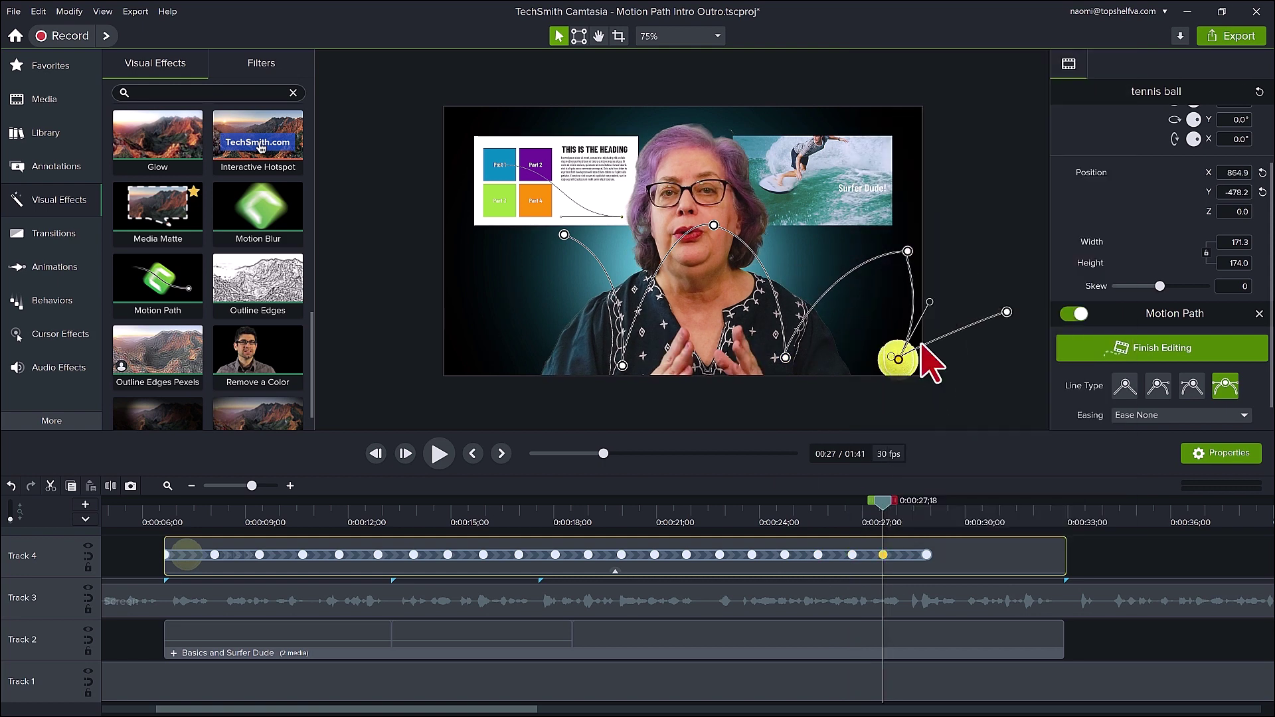
left_click_drag(886, 507, 907, 559)
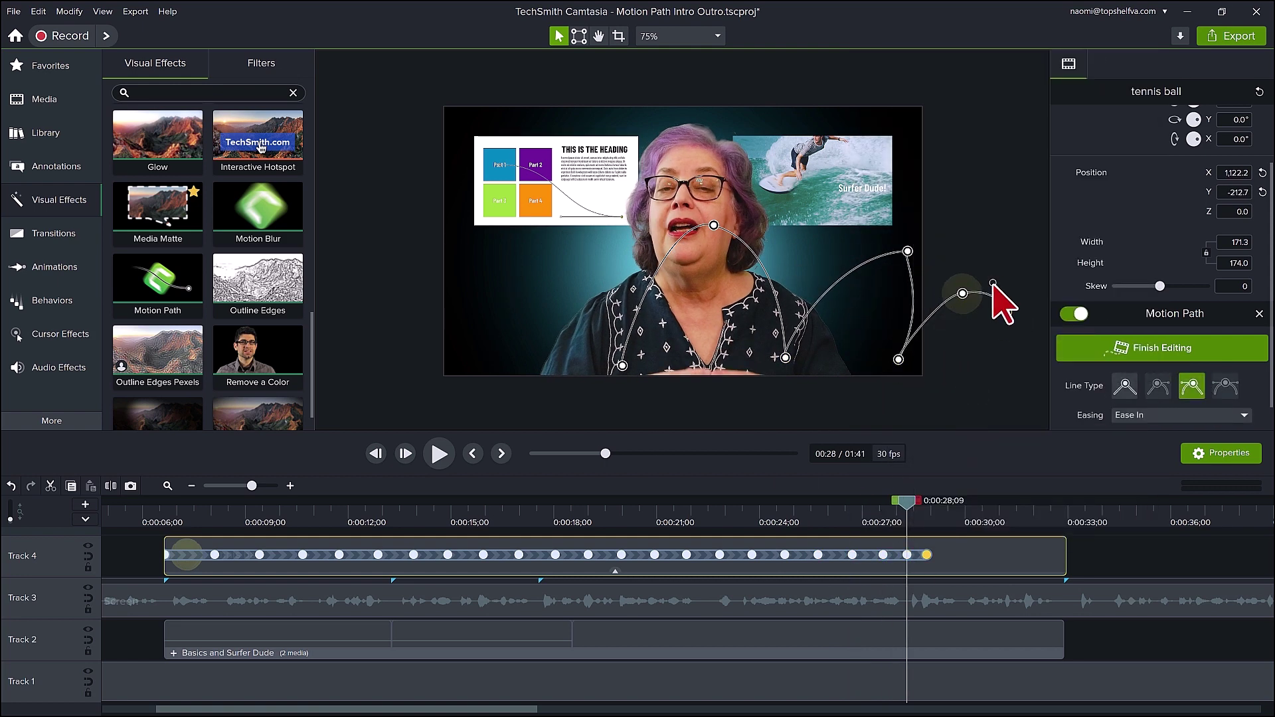
Step: Apply Motion Blur to the tennis ball clip
left_click_drag(907, 502, 478, 495)
left_click_drag(260, 220, 300, 352)
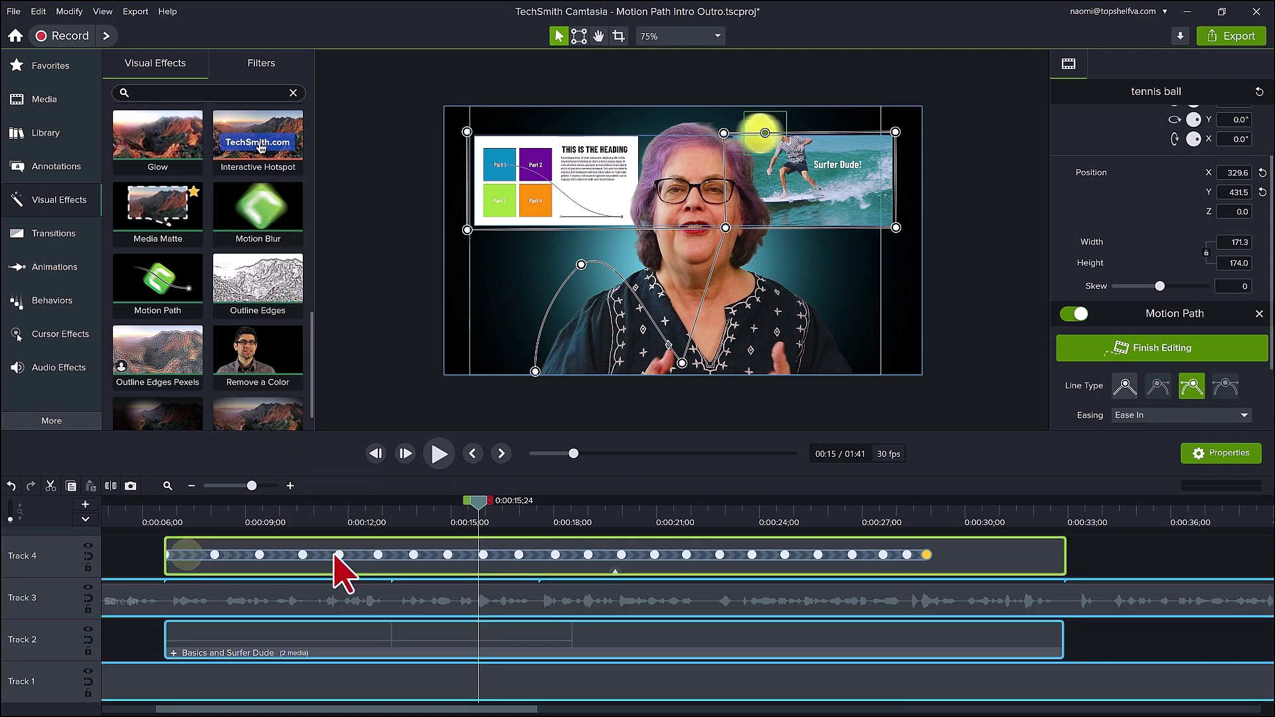
left_click_drag(341, 571, 345, 567)
scroll(1168, 372, "down", 2)
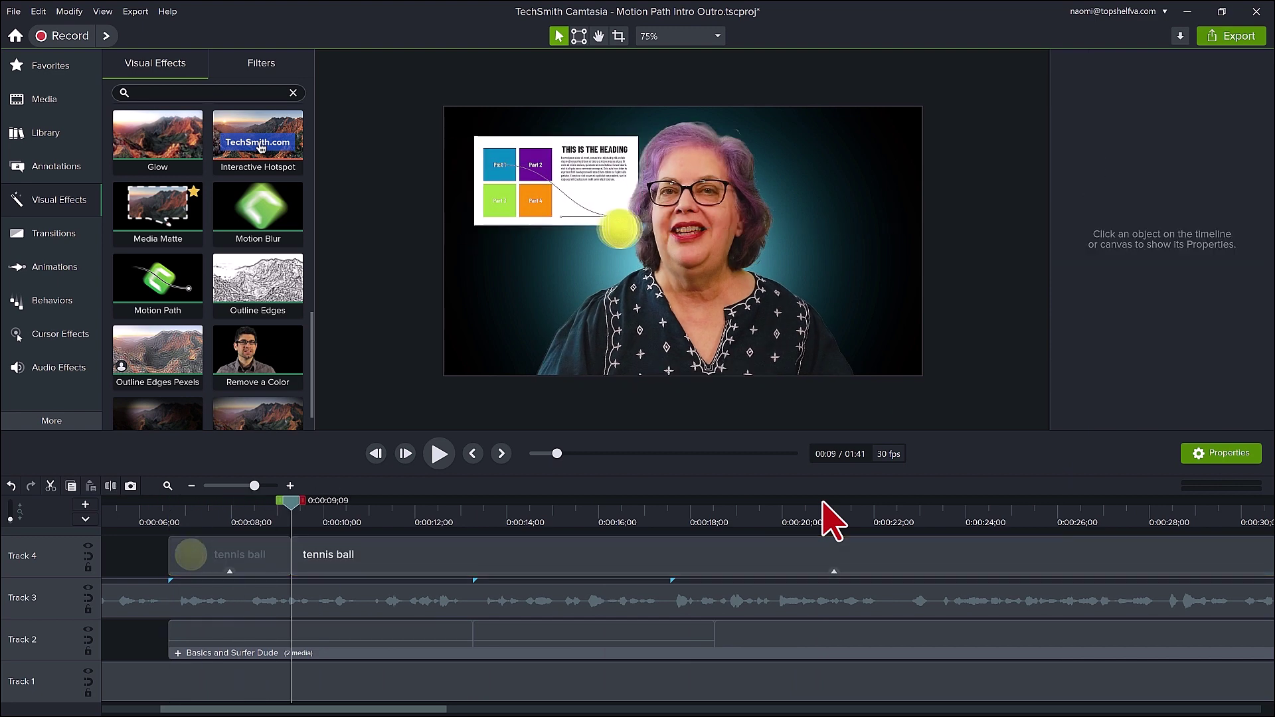
Step: Split the ball clip at its first crossing with the presenter and move that piece to a new Track 3
left_click_drag(312, 508, 365, 508)
key("s")
left_click(372, 558)
right_click(58, 638)
left_click(130, 486)
left_click_drag(328, 554, 338, 631)
Step: Split the ball at the following crossings and move the faded middle piece down behind the presenter
left_click(491, 509)
left_click_drag(492, 507, 729, 504)
key("s")
left_click_drag(704, 548, 705, 643)
scroll(585, 638, "right", 5)
left_click_drag(472, 521, 672, 517)
key("s")
left_click_drag(672, 516, 804, 515)
key("s")
left_click(802, 545)
left_click_drag(811, 561, 811, 631)
Step: Group the upper ball pieces on Track 5 into Group 8 and add a marker
left_click_drag(817, 520, 469, 541)
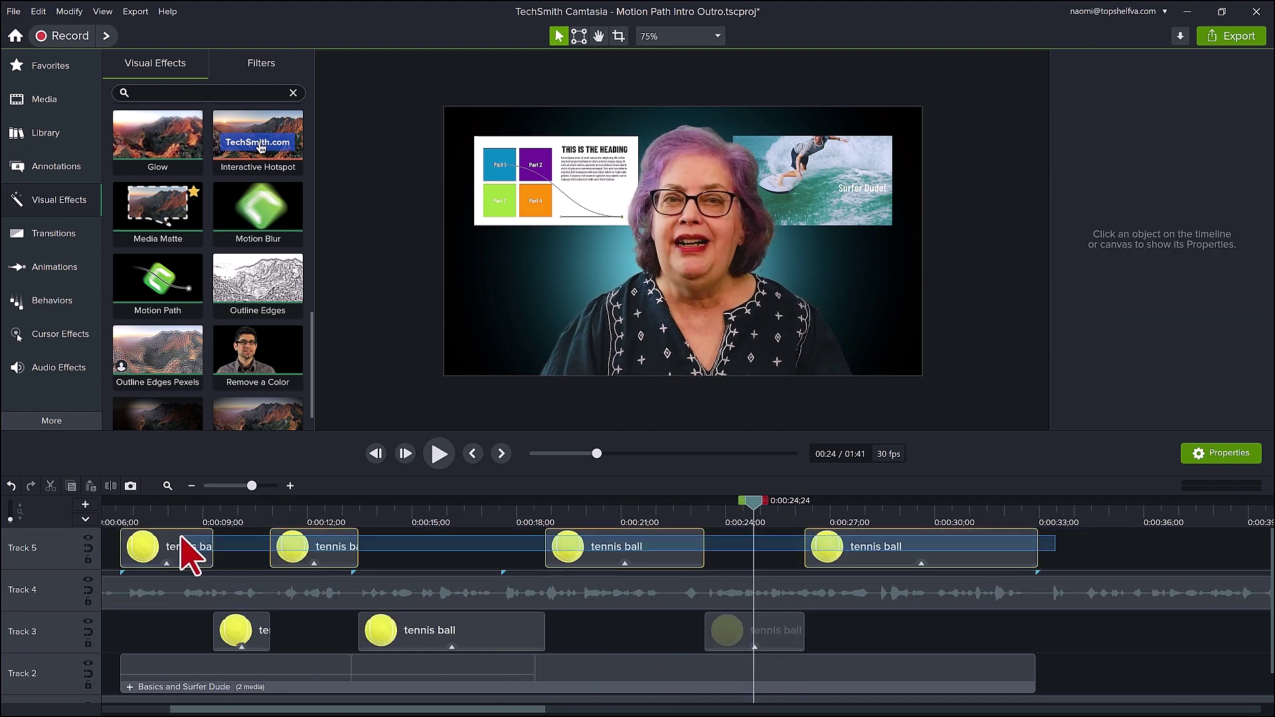
key("ctrl+g")
key("m")
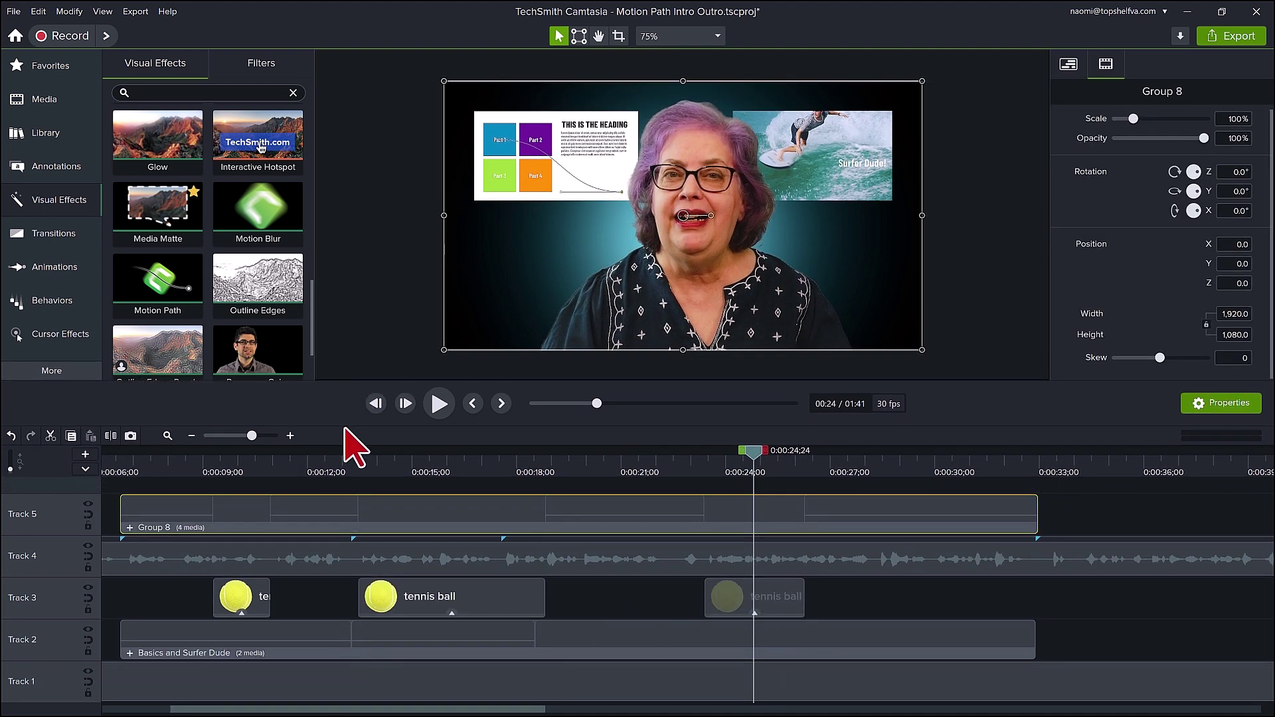
Step: Add two media markers to the front ball group and delete the old presenter-track markers
left_click(212, 500)
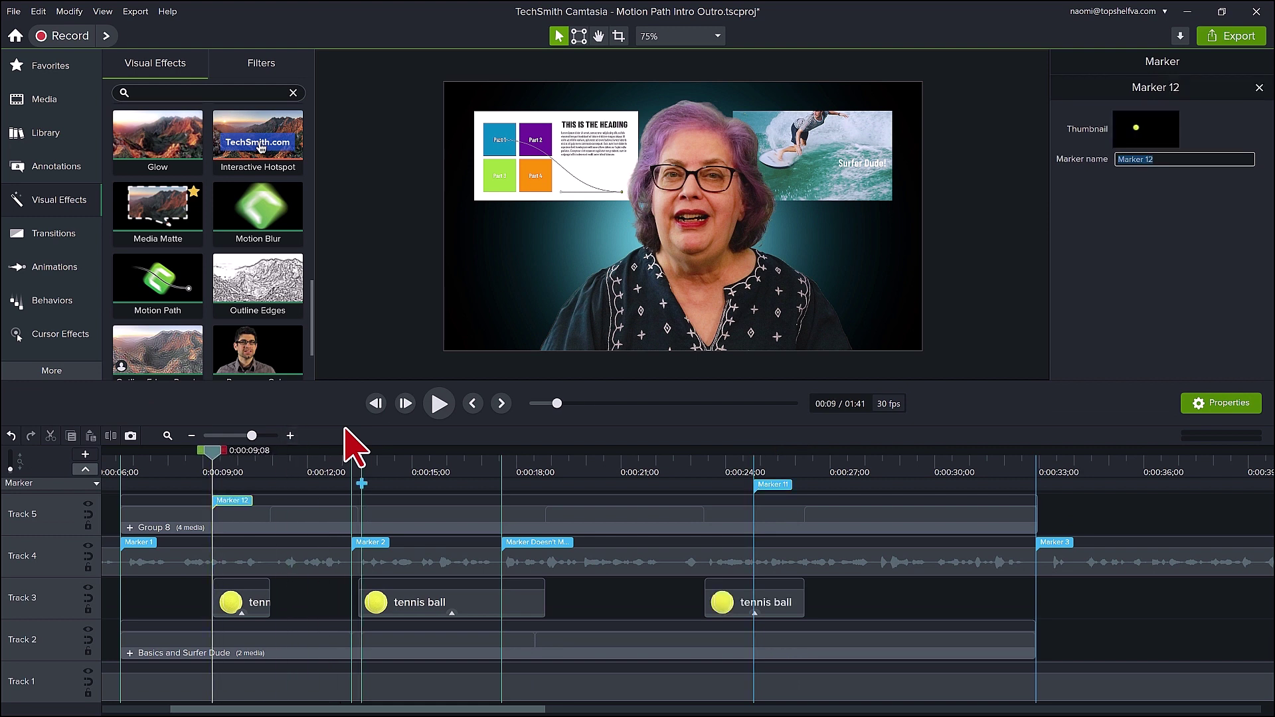
left_click(361, 500)
left_click(369, 541)
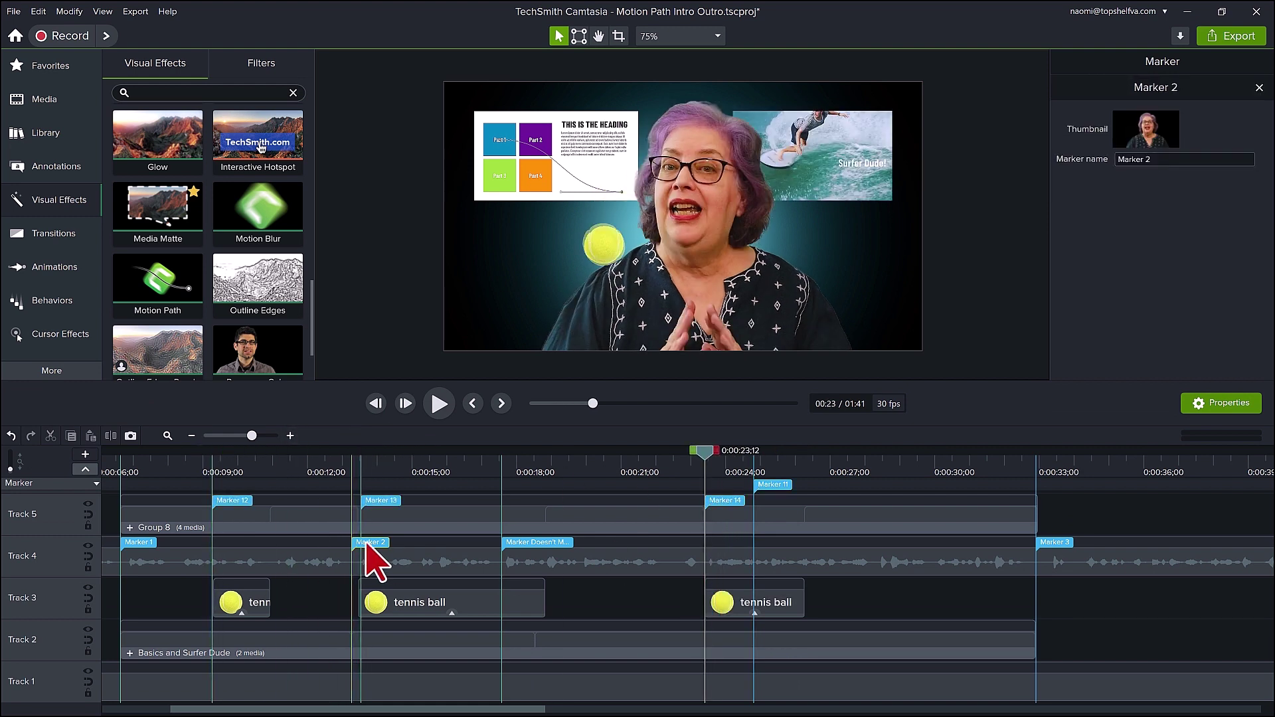
key("Delete")
key("Delete")
left_click(555, 542)
key("Delete")
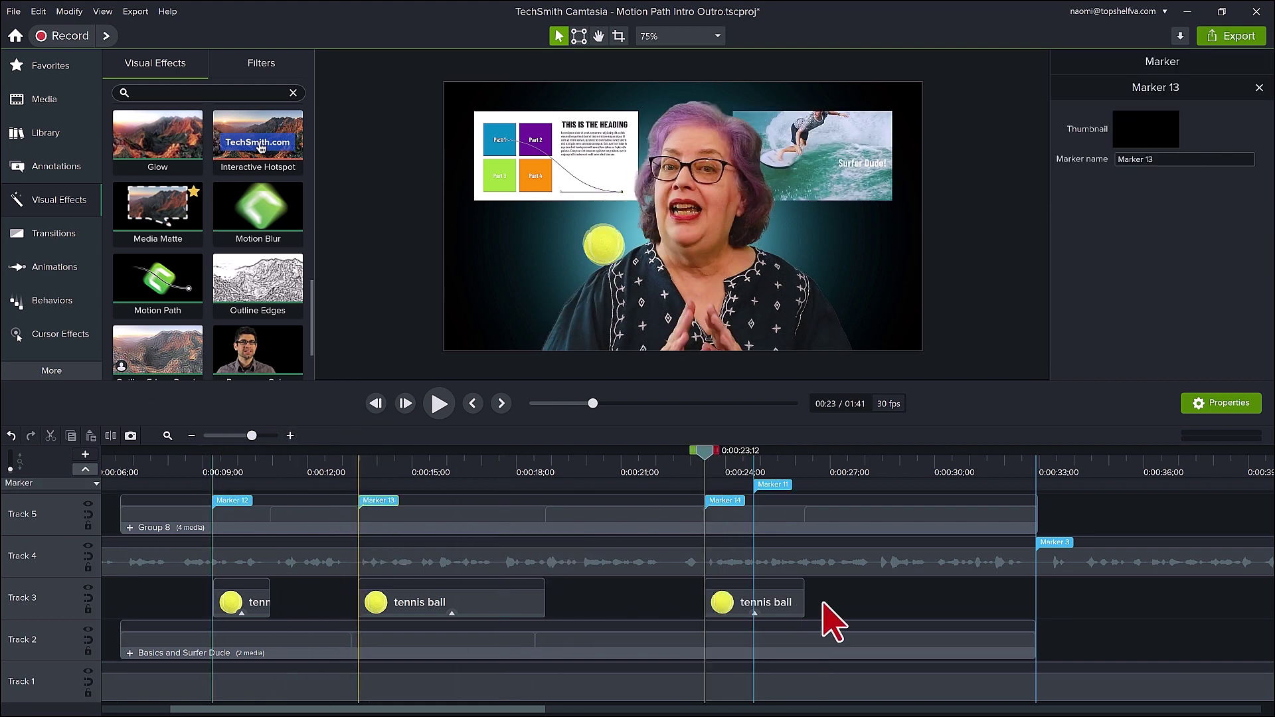
left_click(846, 622)
Step: Group the three lower ball pieces as Green Ball Behind and give it two media markers
left_click(790, 604)
left_click(772, 484)
key("Delete")
left_click_drag(829, 600, 245, 617)
key("ctrl+g")
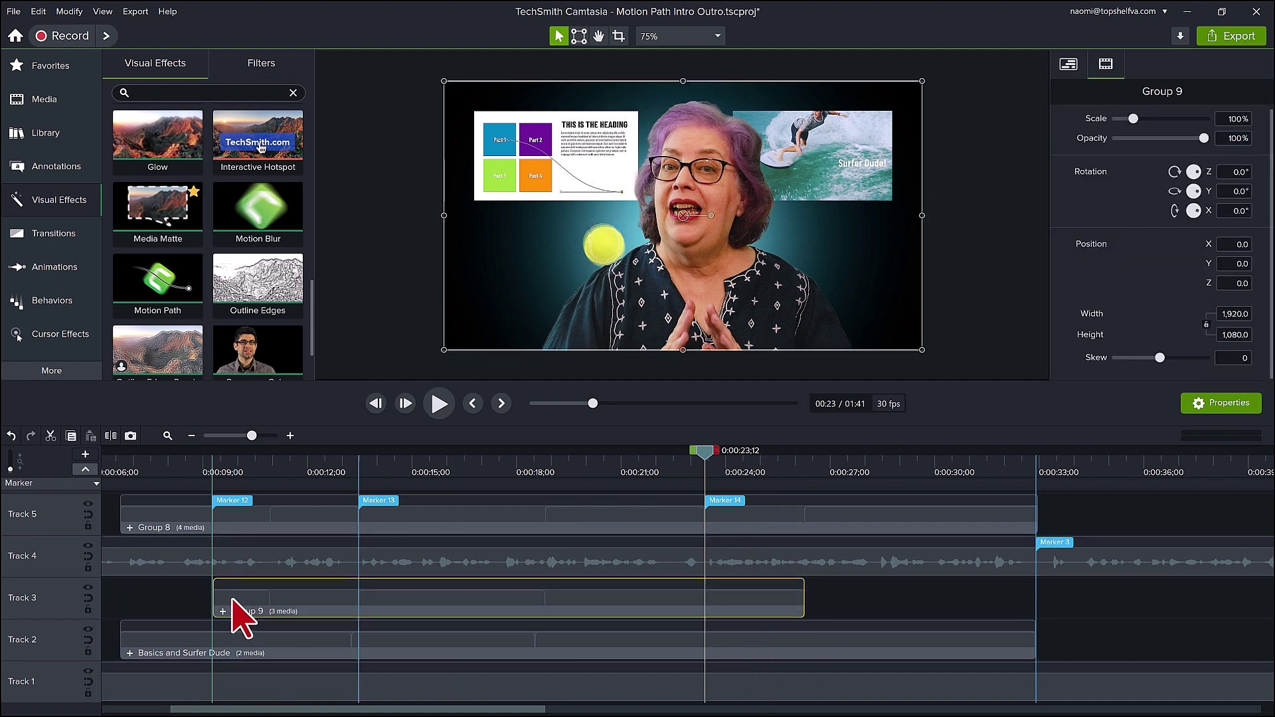
left_click(379, 585)
left_click(740, 585)
Step: Name the copied group Blue Ball Behind and set Blue Ball In Front's tint dark tone to dark navy
left_click(251, 610)
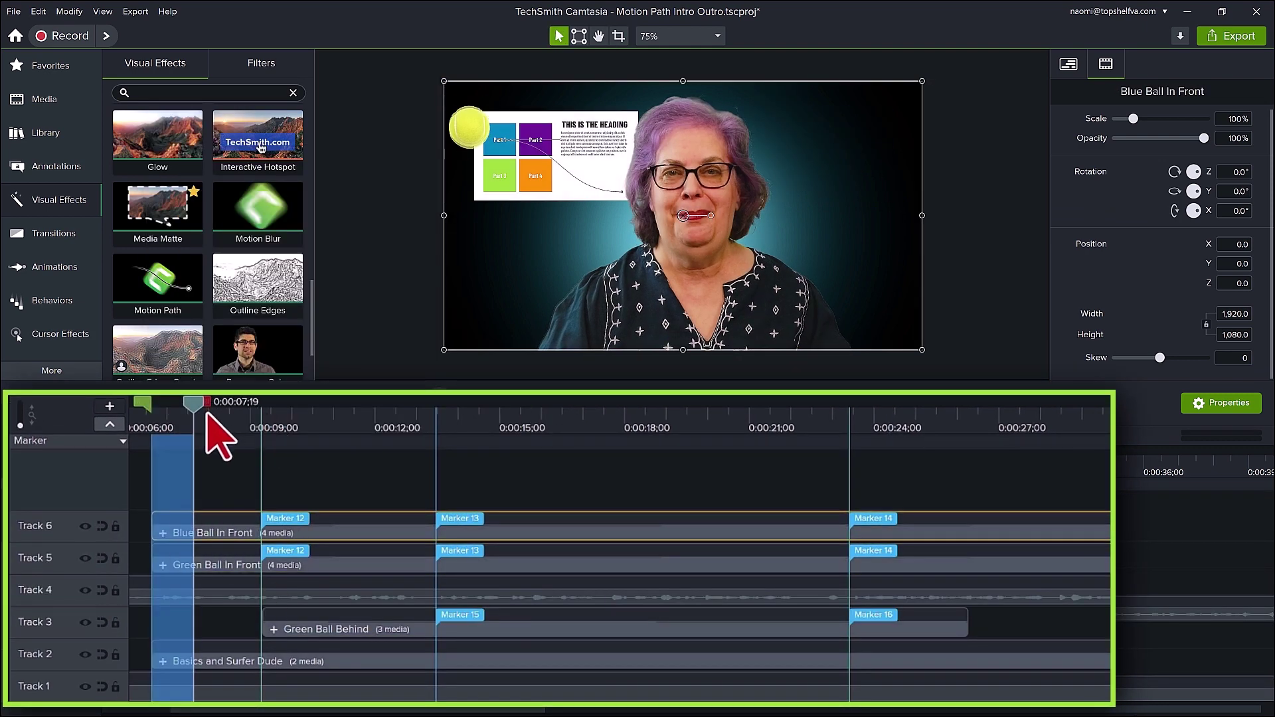
left_click(324, 597)
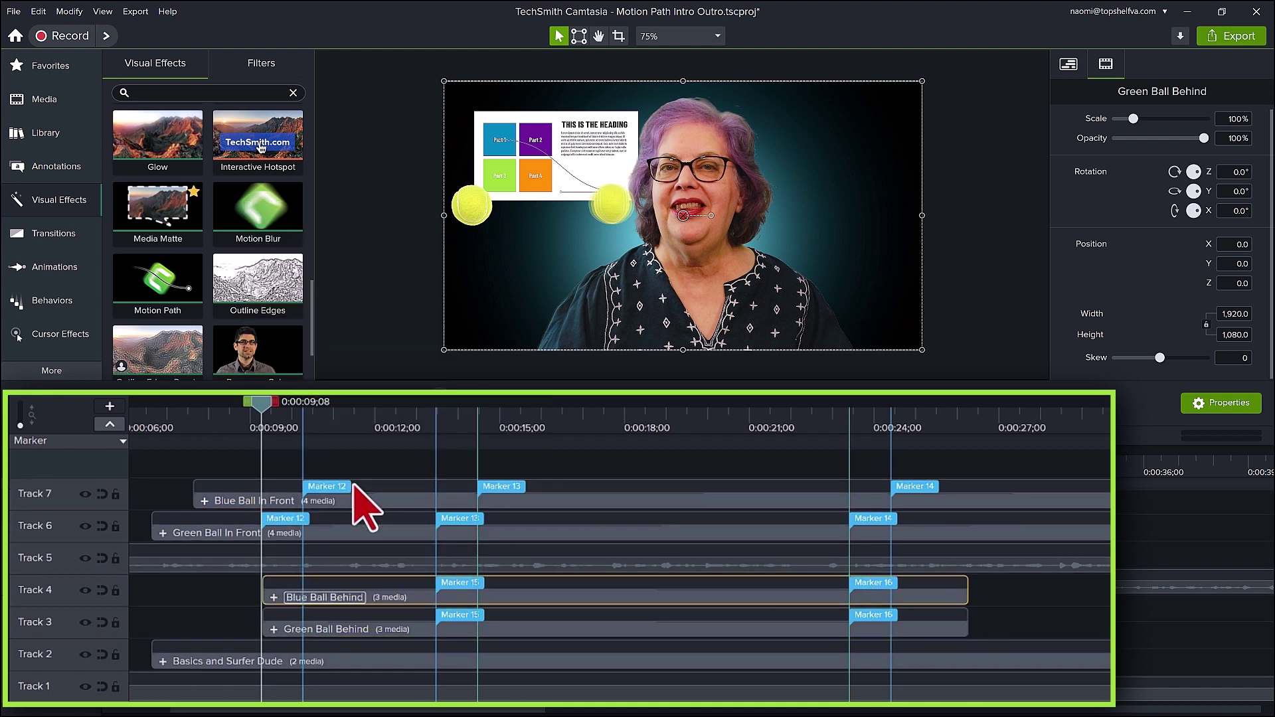
left_click(342, 483)
scroll(256, 233, "up", 5)
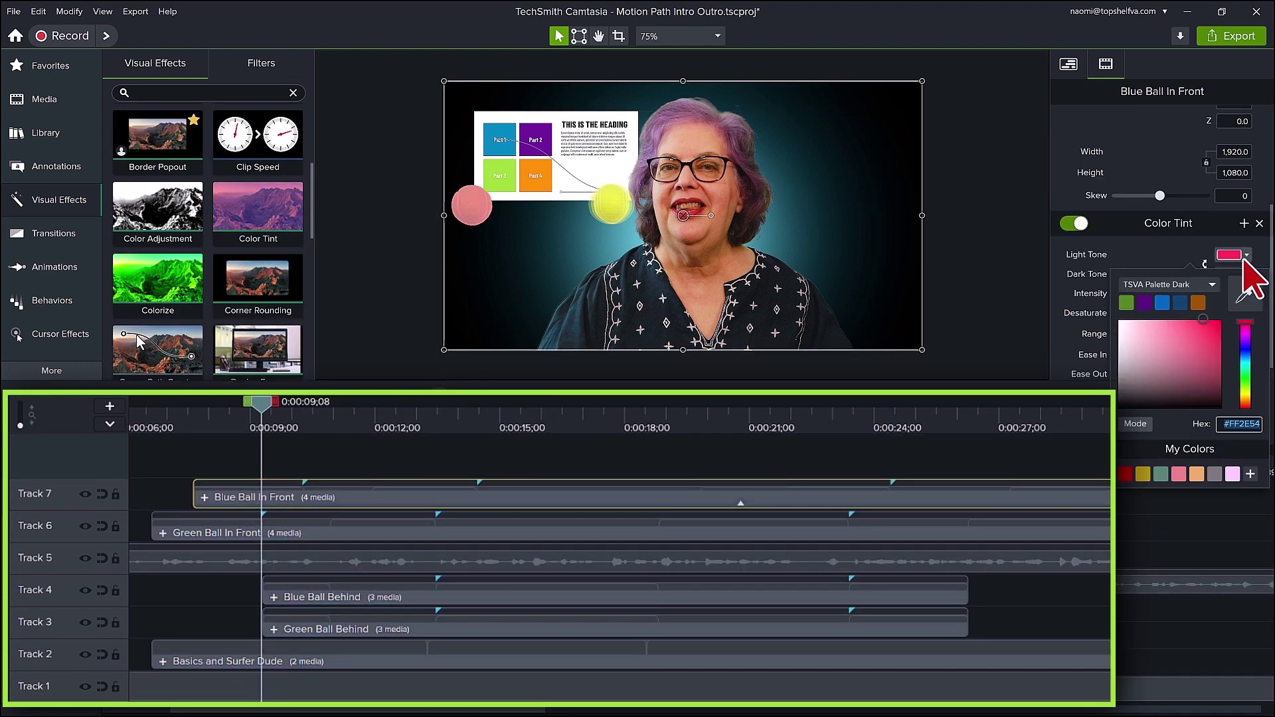
left_click(1246, 273)
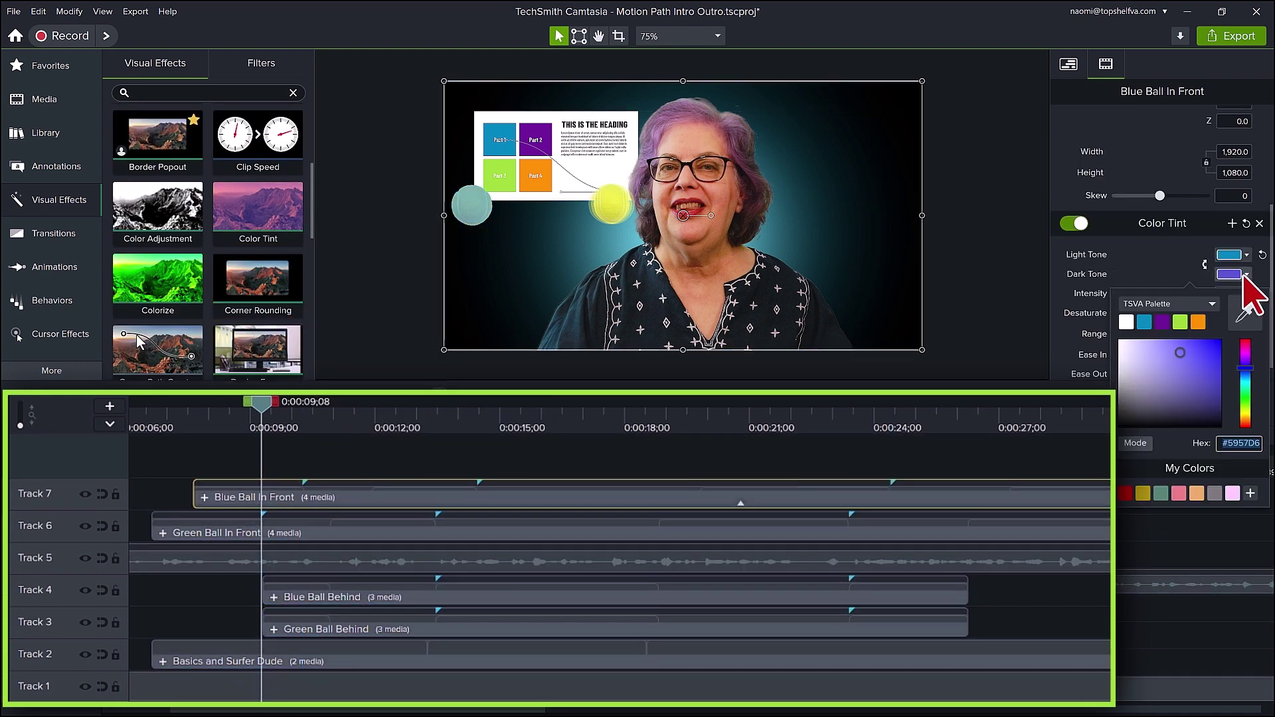
left_click(1175, 308)
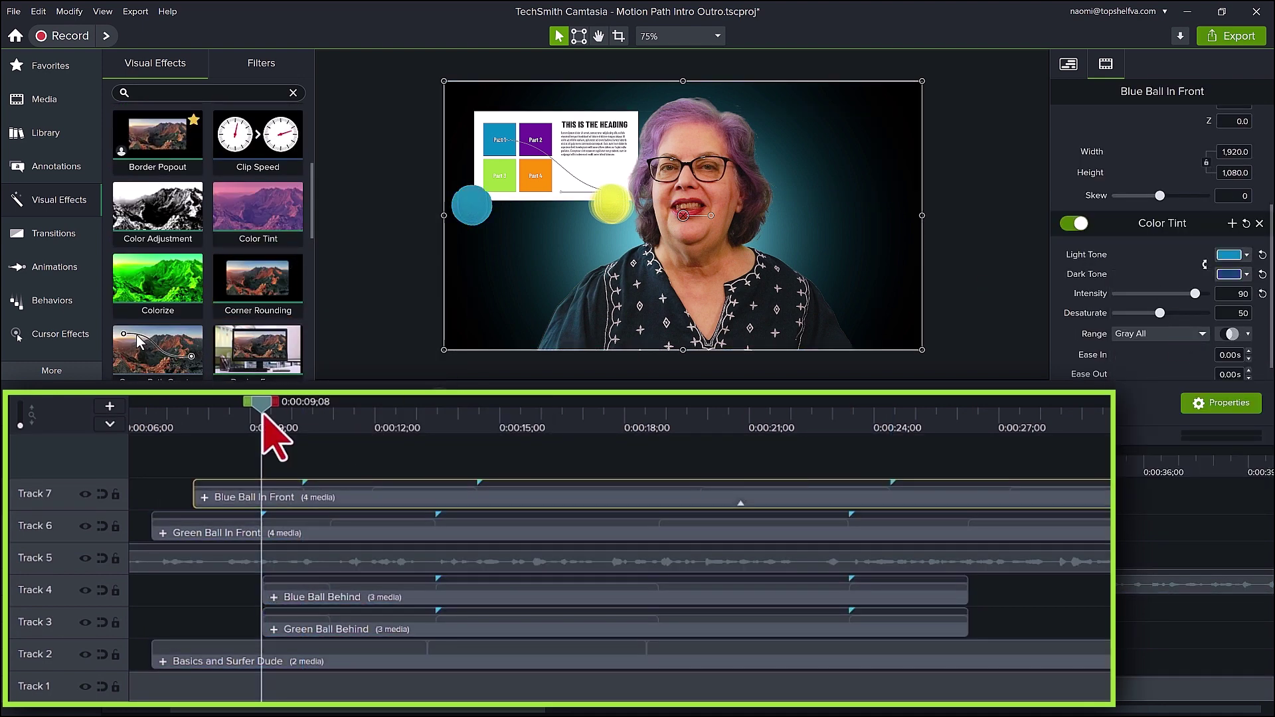
Step: Shift Blue Ball Behind slightly later and tint it with a blue light tone and dark blue dark tone
left_click_drag(263, 415, 312, 408)
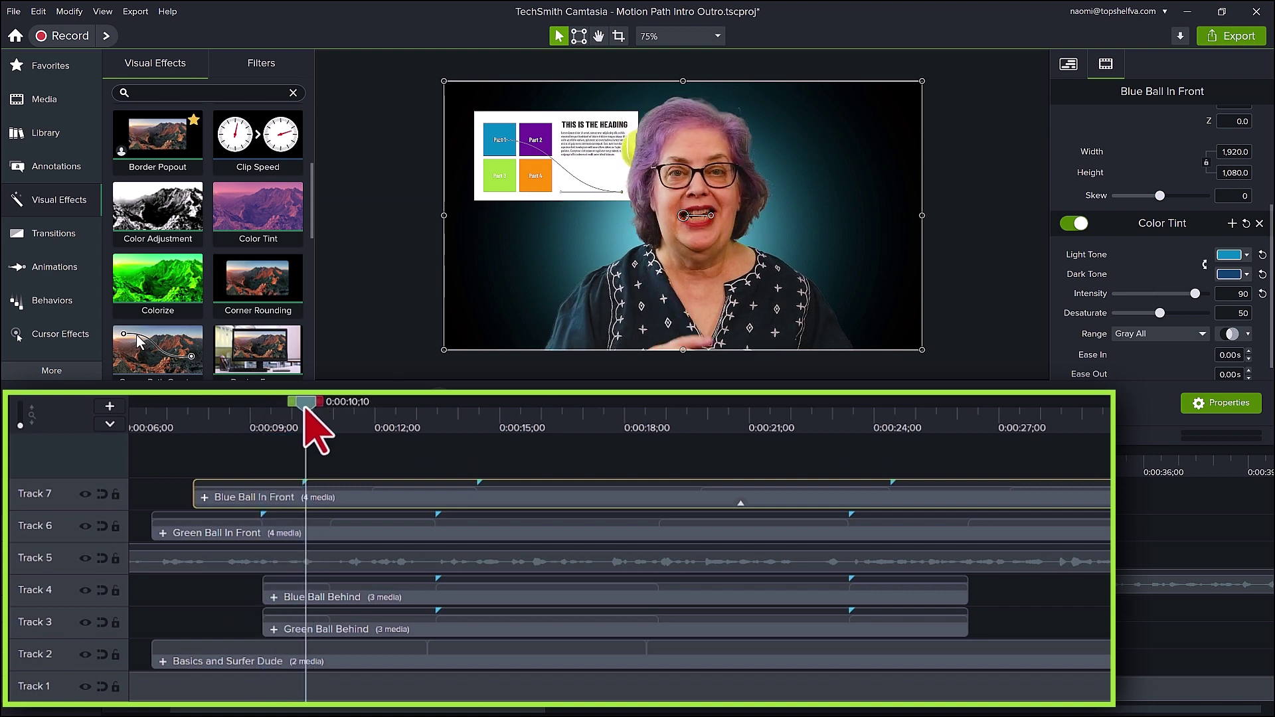
left_click_drag(323, 593, 361, 596)
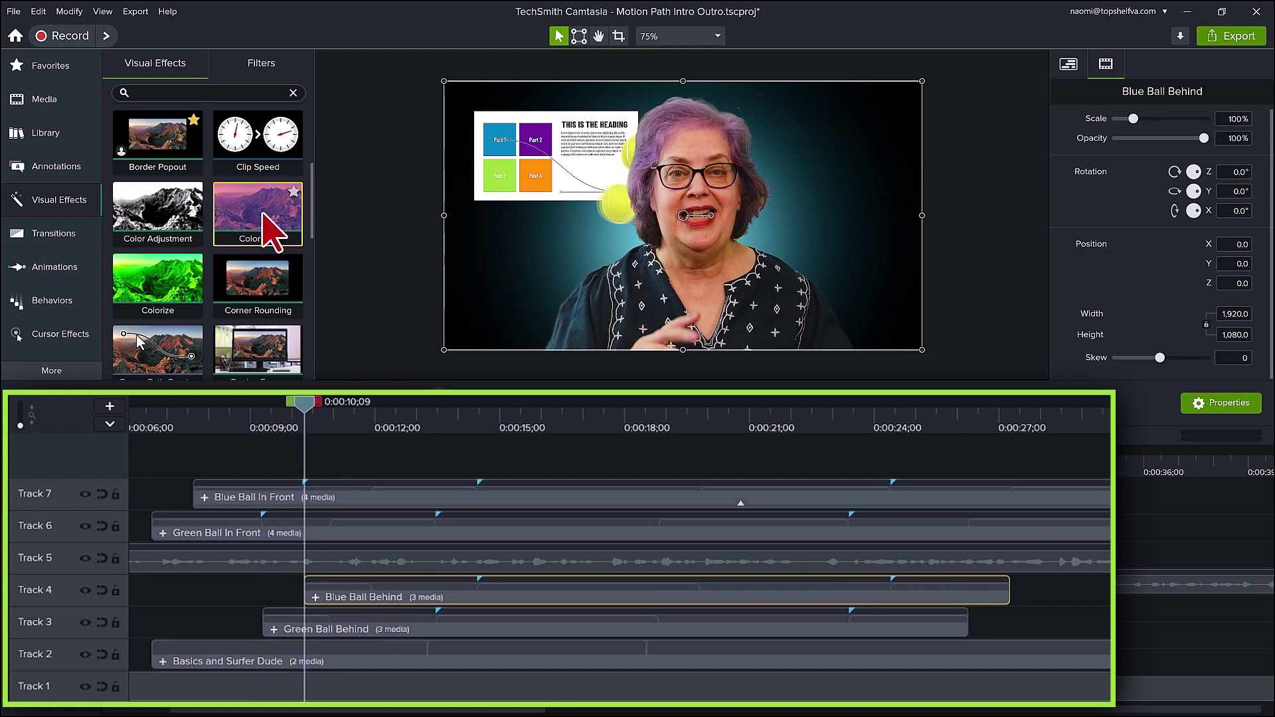
left_click_drag(270, 221, 393, 606)
left_click(1168, 285)
left_click(1155, 312)
left_click(1246, 275)
left_click(1168, 303)
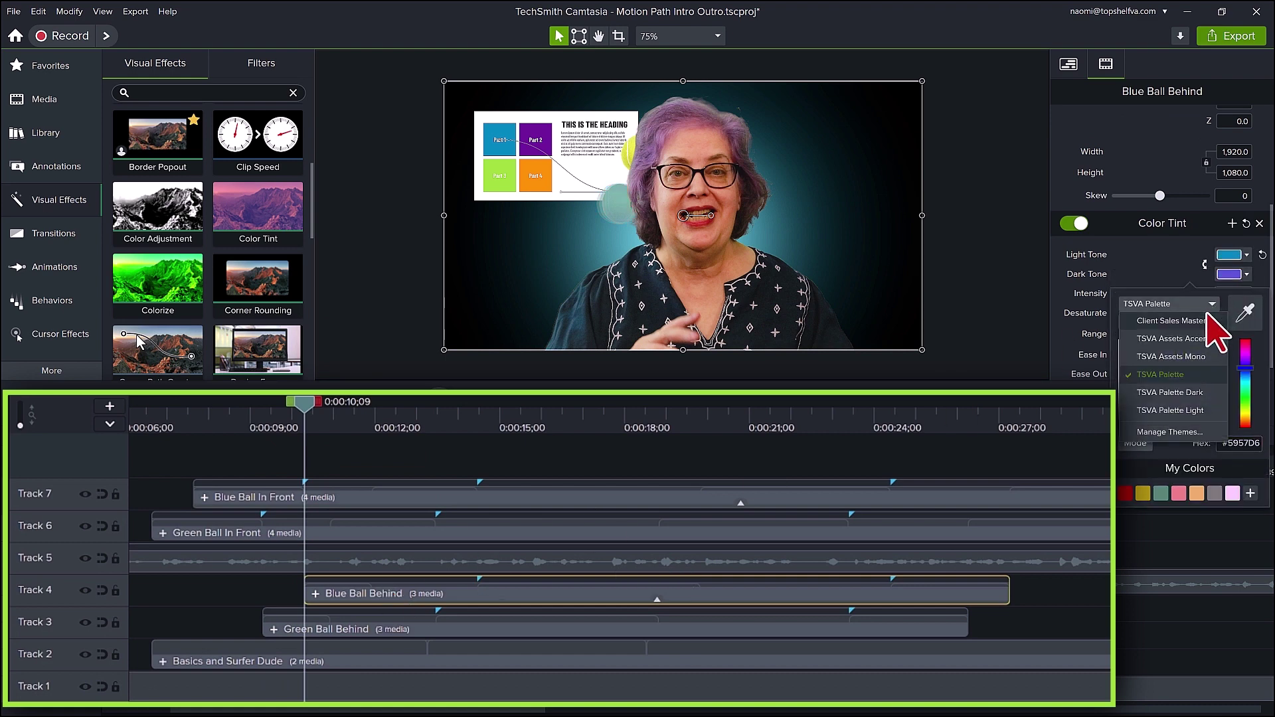
left_click(1188, 332)
left_click(1179, 324)
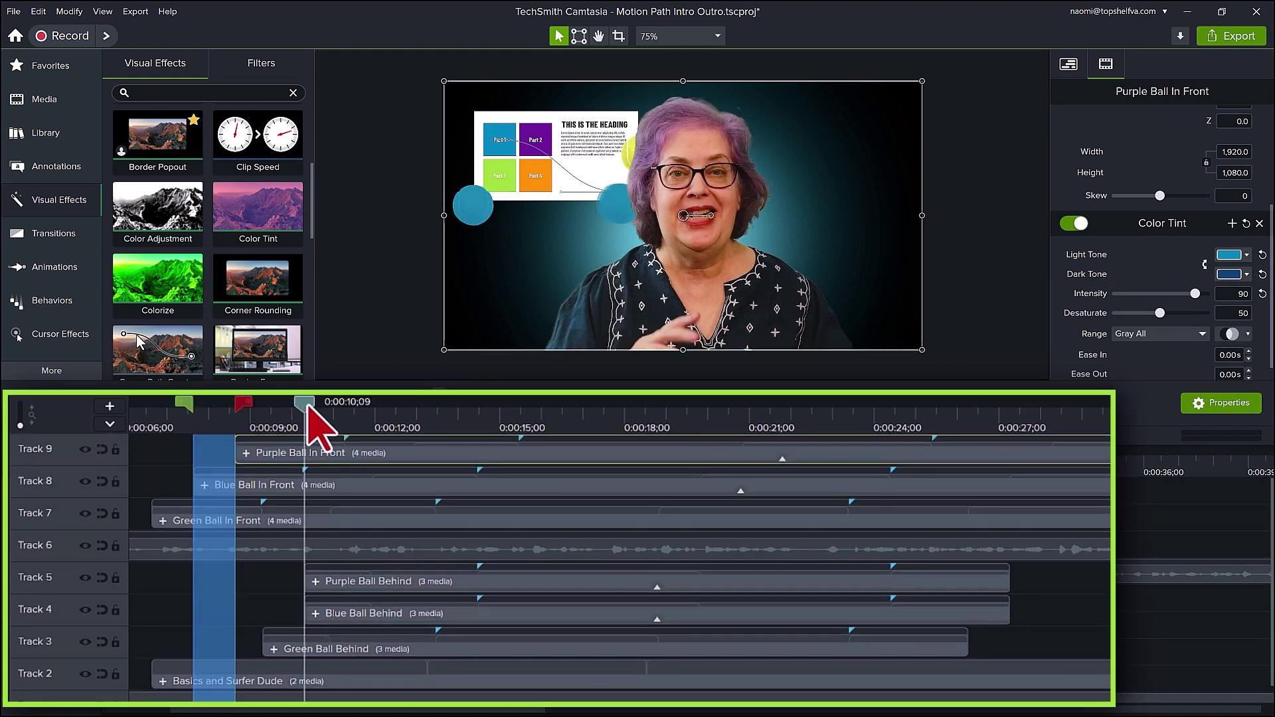
Step: Select the Purple Ball Behind group on the timeline
left_click(375, 614)
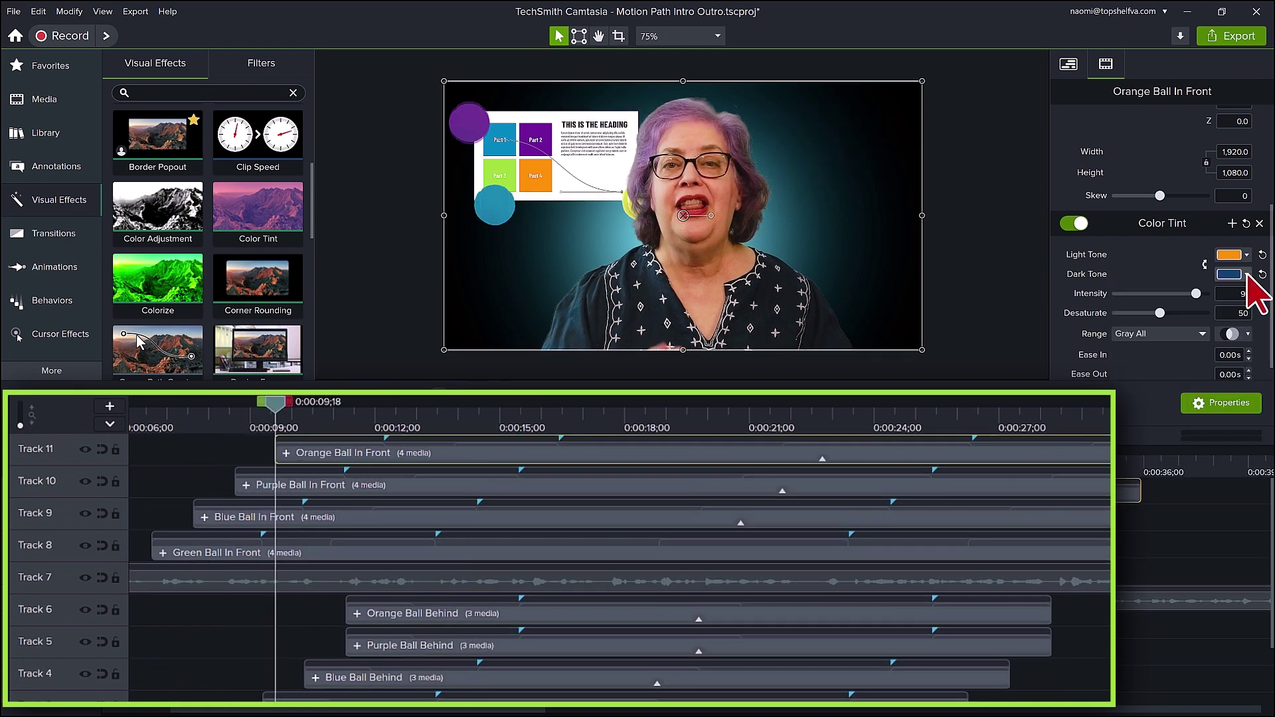